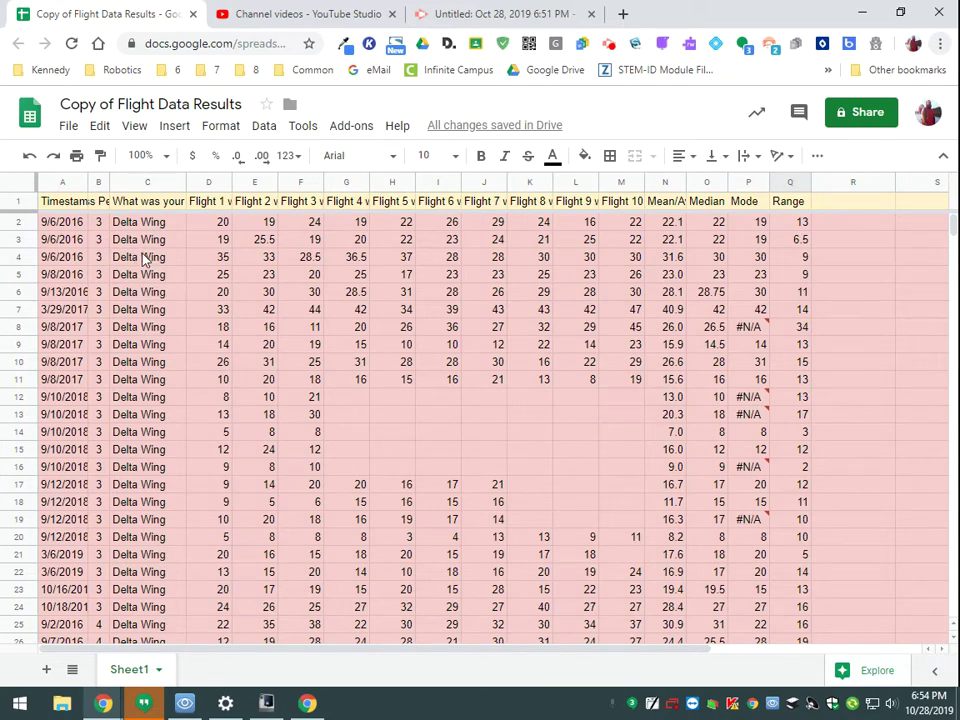
{"action": "scroll", "coordinate": [233, 528], "scroll_direction": "down", "scroll_amount": 1}
{"action": "scroll", "coordinate": [233, 528], "scroll_direction": "down", "scroll_amount": 5}
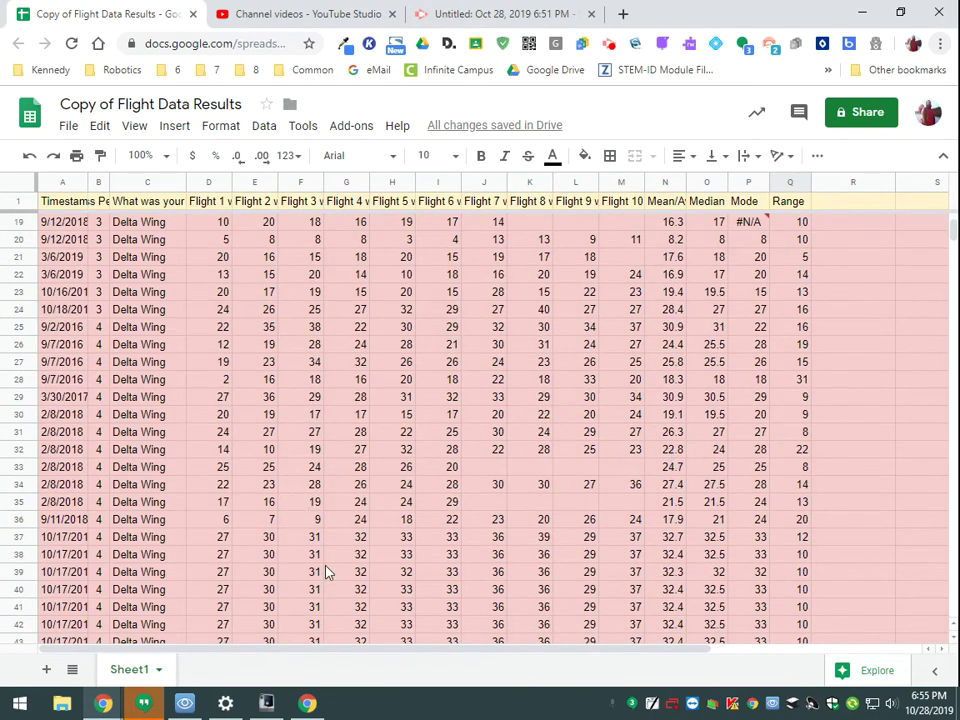
{"action": "scroll", "coordinate": [330, 549], "scroll_direction": "down", "scroll_amount": 4}
{"action": "scroll", "coordinate": [208, 476], "scroll_direction": "up", "scroll_amount": 10}
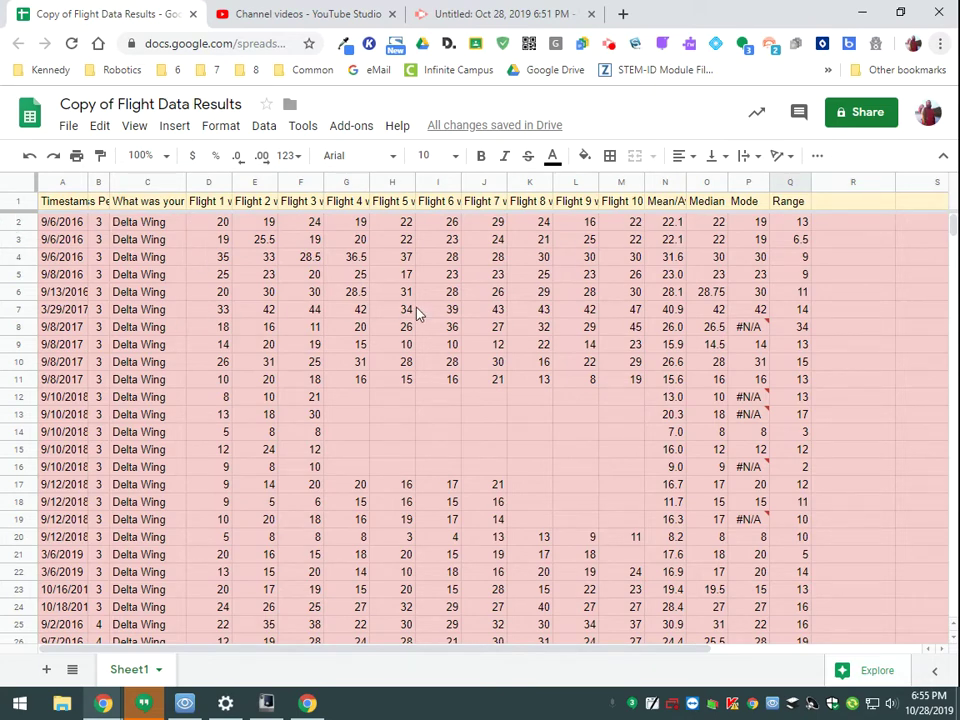
Step: Replace the mean formula in cell N56 of the Delta Wing Totals row with an AVERAGE of flight data D2:M55
{"action": "scroll", "coordinate": [418, 313], "scroll_direction": "down", "scroll_amount": 6}
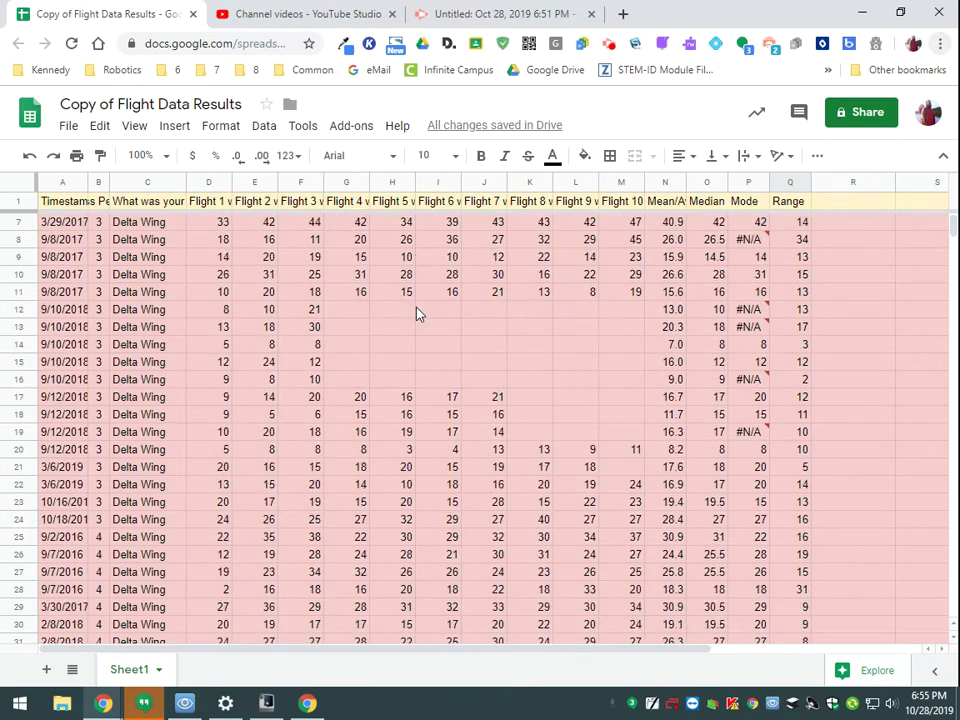
{"action": "scroll", "coordinate": [418, 313], "scroll_direction": "down", "scroll_amount": 12}
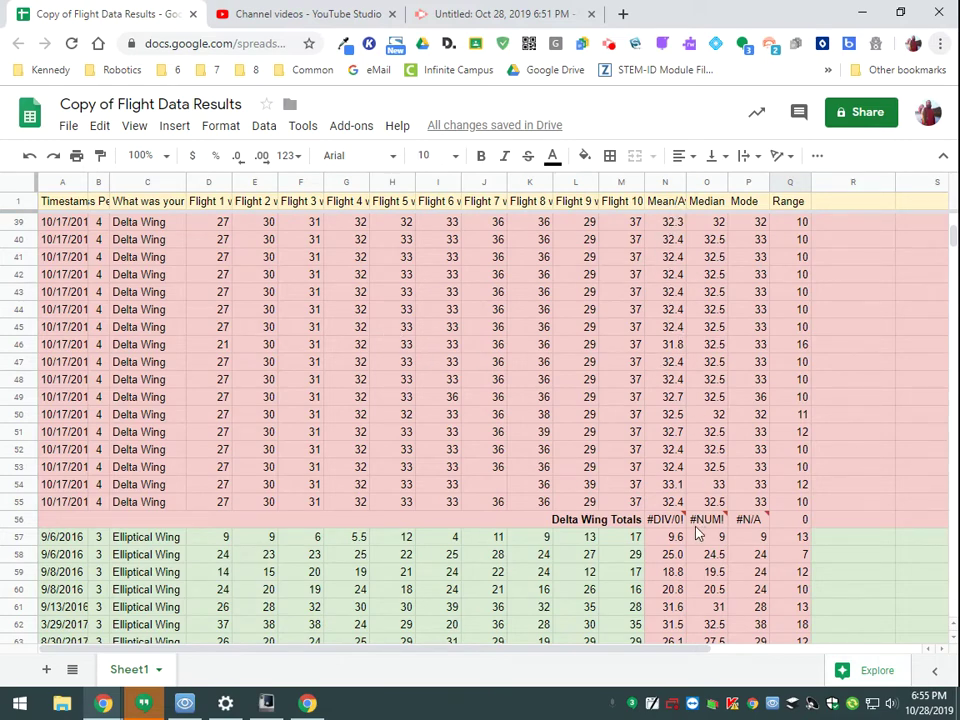
{"action": "mouse_move", "coordinate": [664, 528]}
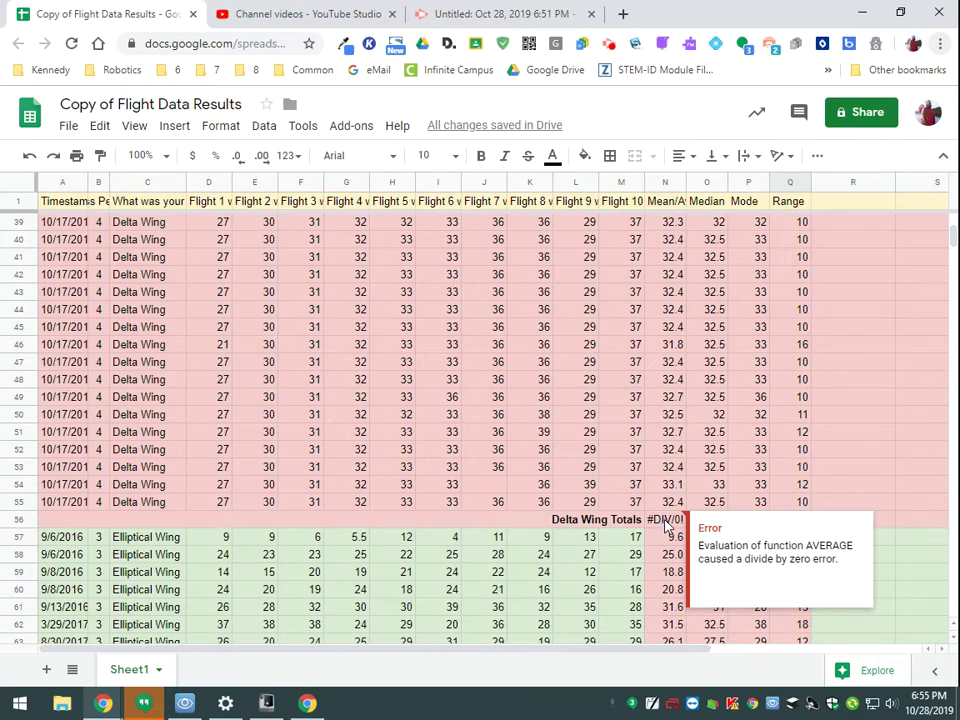
{"action": "left_click", "coordinate": [667, 526]}
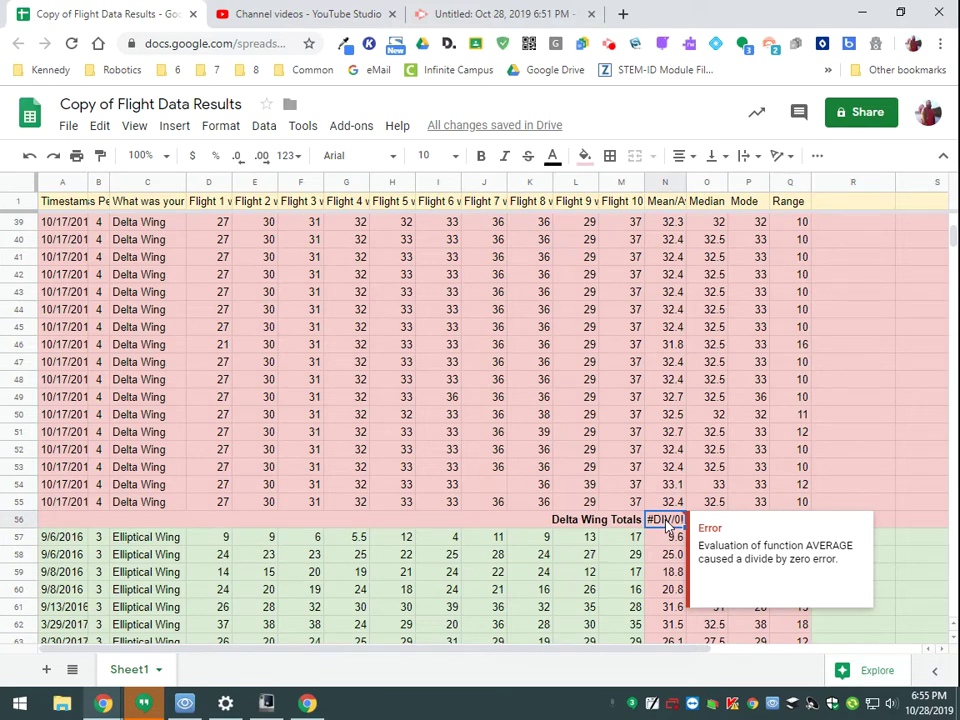
{"action": "key", "text": "Delete"}
{"action": "type", "text": "=ave"}
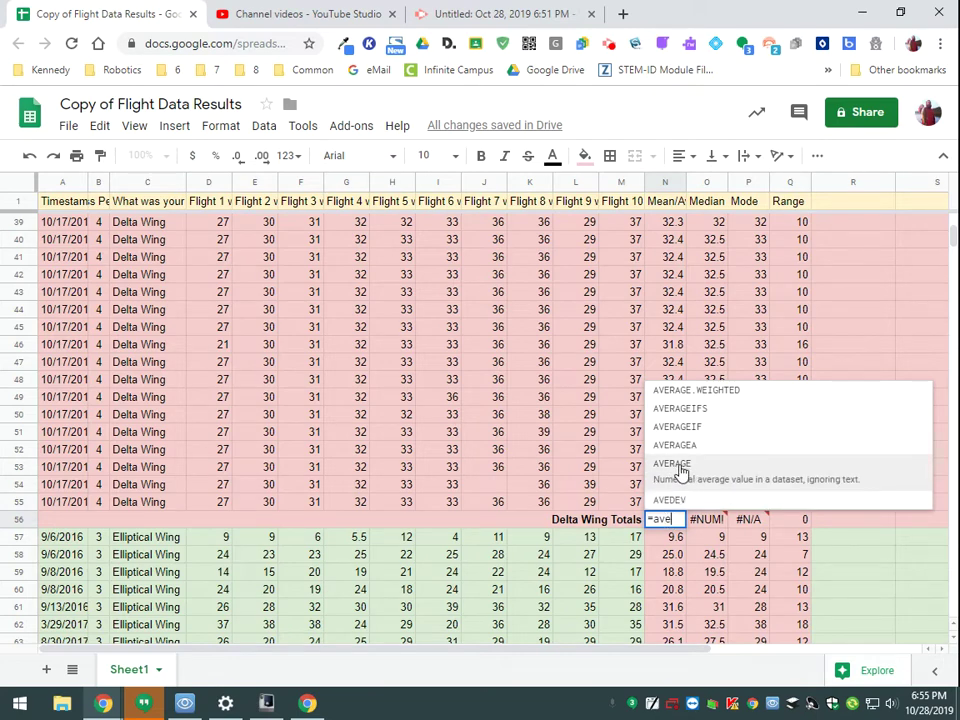
{"action": "left_click", "coordinate": [680, 466]}
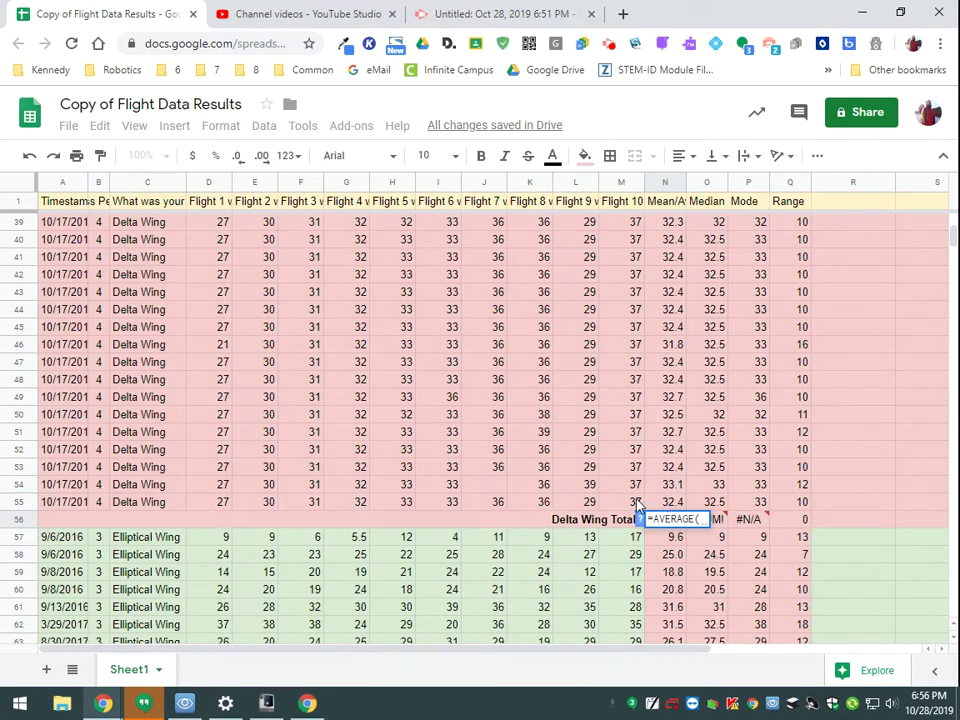
{"action": "left_click_drag", "start_coordinate": [625, 501], "coordinate": [222, 233]}
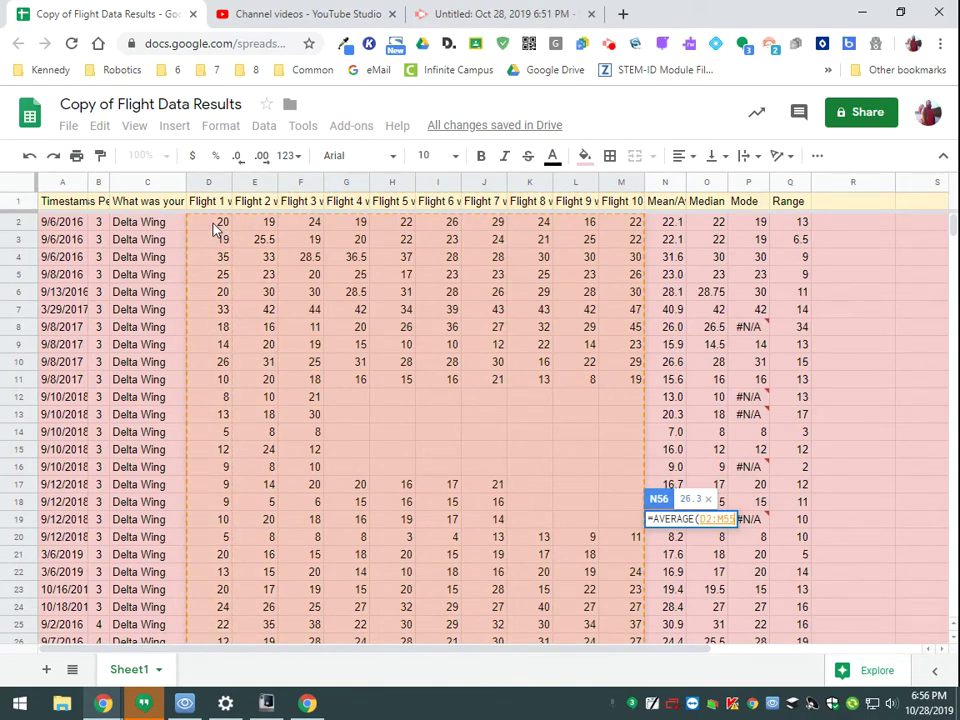
{"action": "left_click_drag", "start_coordinate": [215, 229], "coordinate": [216, 227]}
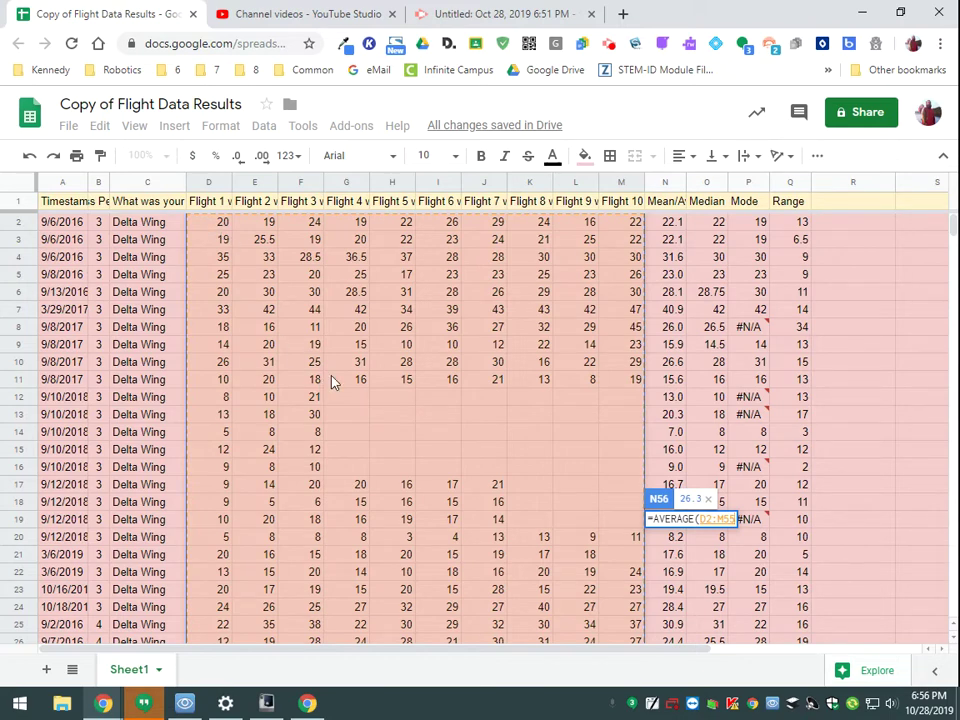
{"action": "key", "text": "Return"}
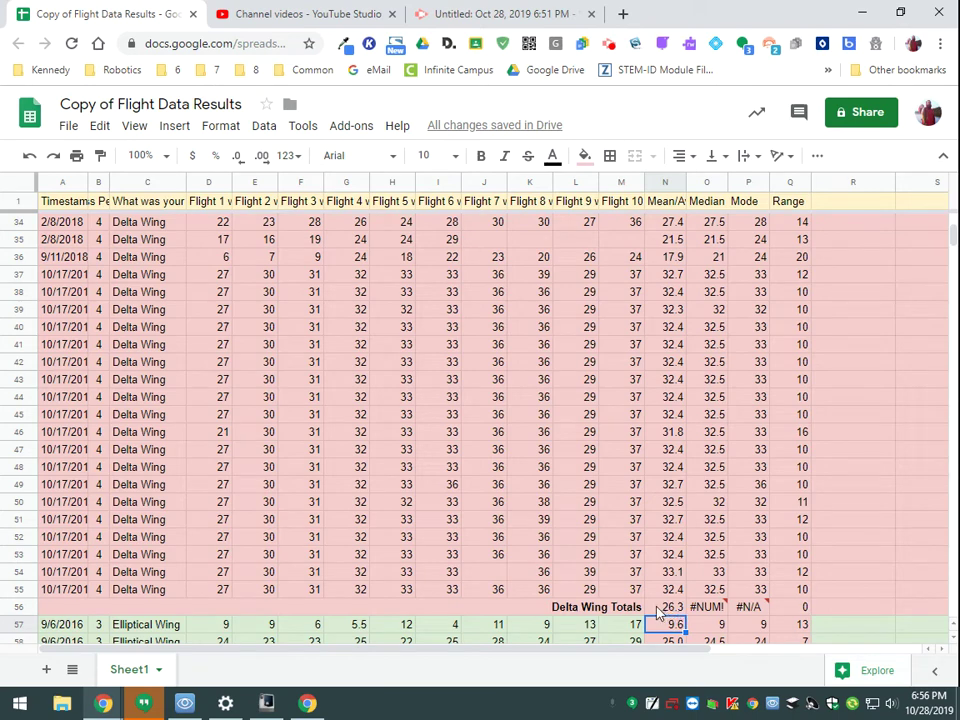
Step: Make the Delta Wing Totals statistics in cells N56 through Q56 bold
{"action": "left_click", "coordinate": [672, 607]}
{"action": "left_click", "coordinate": [806, 608], "text": "shift"}
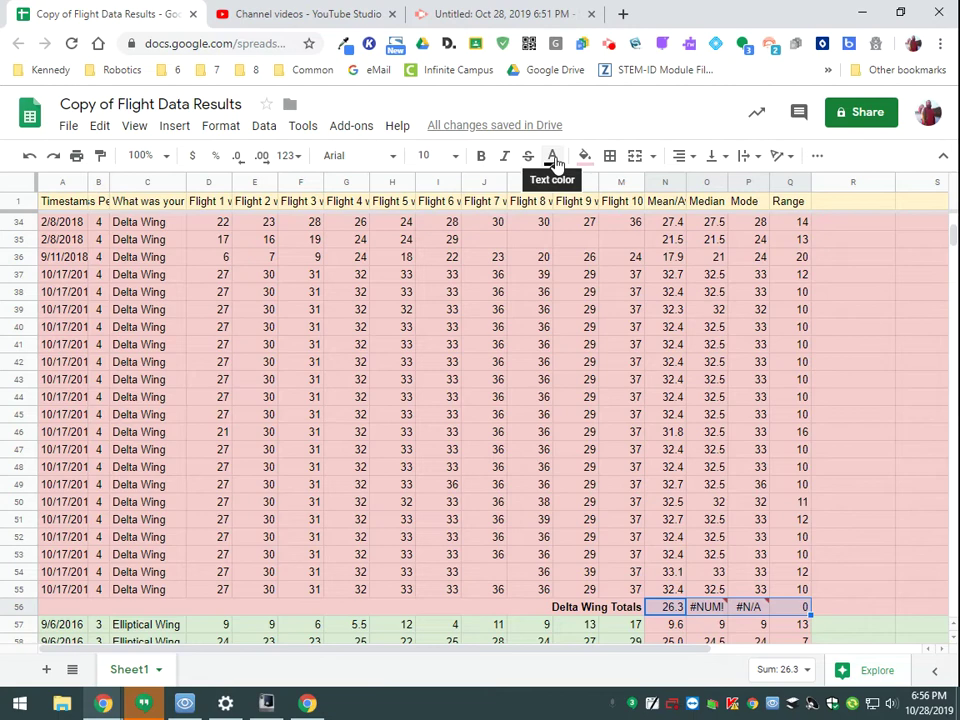
{"action": "left_click", "coordinate": [482, 157]}
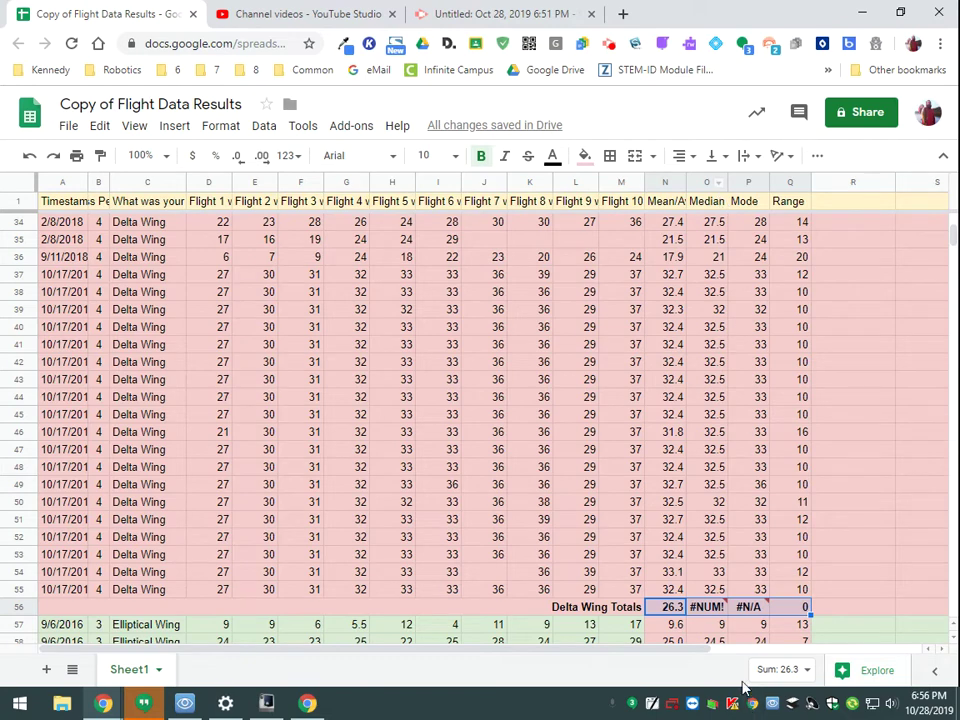
Step: Replace the Delta Wing Totals median formula in cell O56 with a MEDIAN of flight data D2:M55
{"action": "mouse_move", "coordinate": [703, 612]}
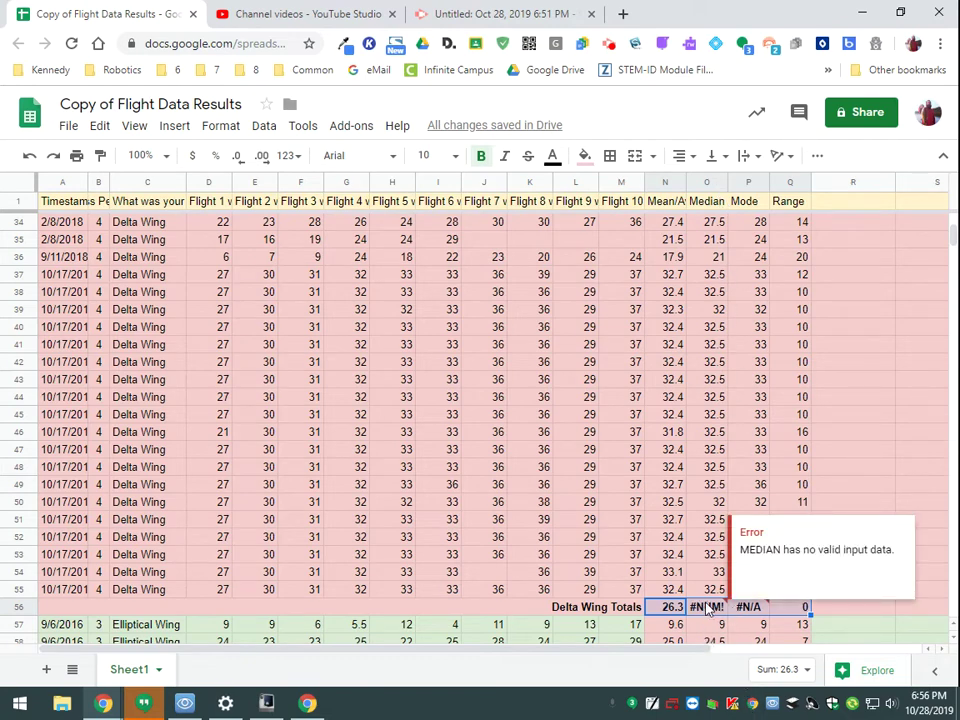
{"action": "left_click", "coordinate": [706, 610]}
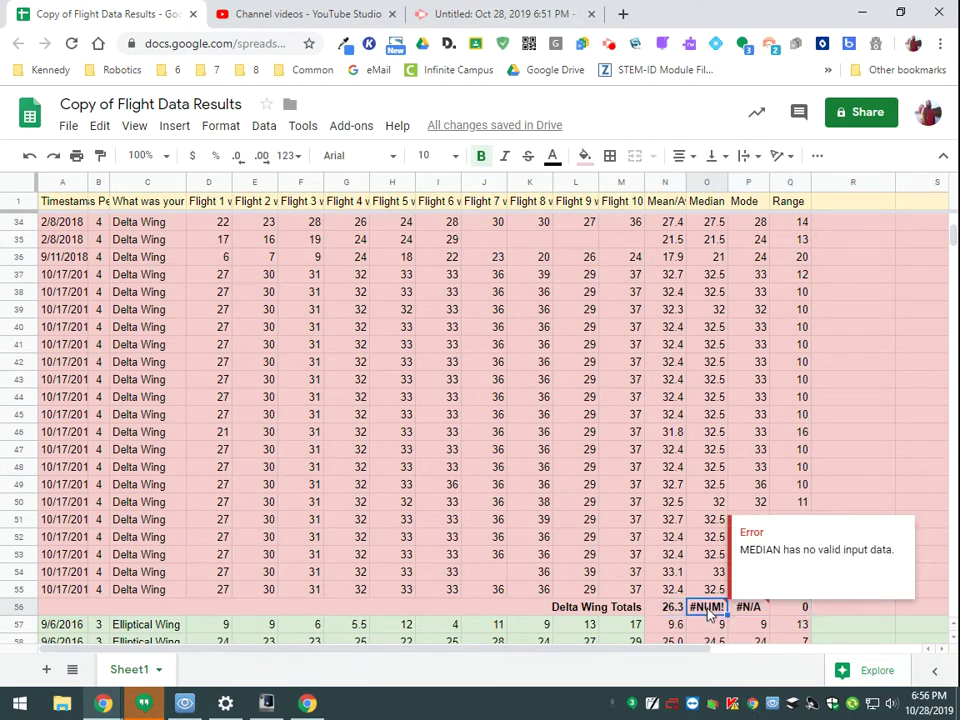
{"action": "key", "text": "Delete"}
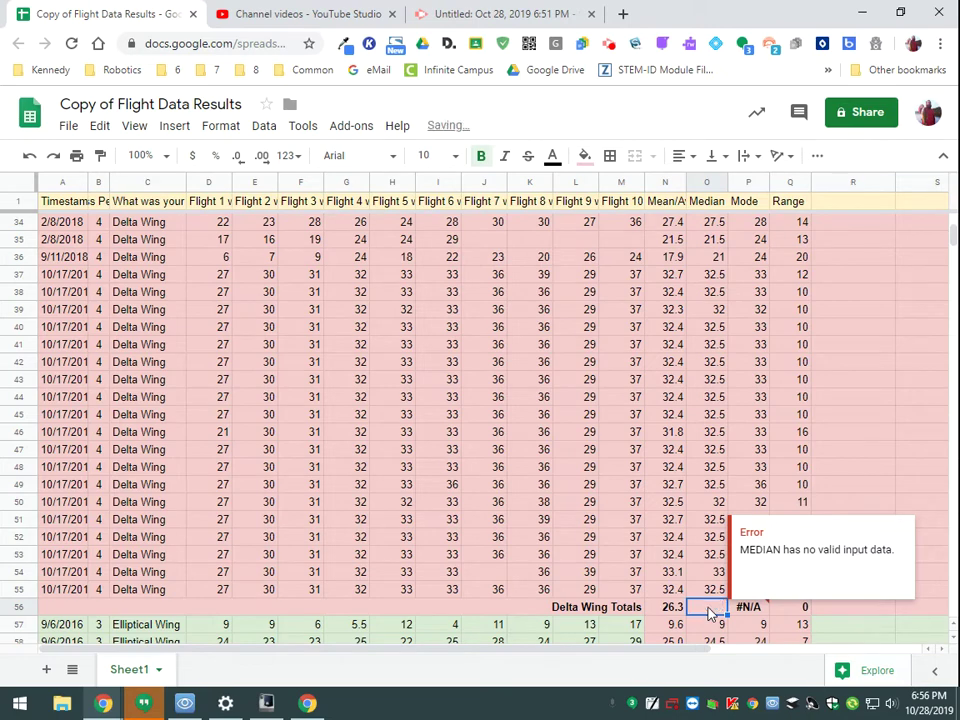
{"action": "type", "text": "=me"}
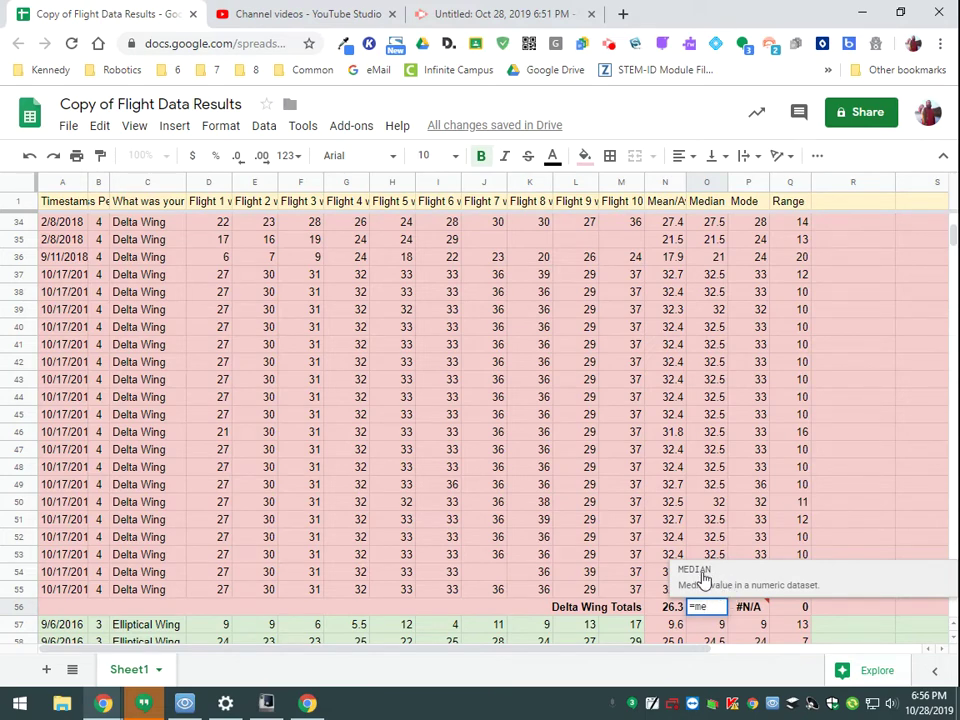
{"action": "left_click", "coordinate": [704, 578]}
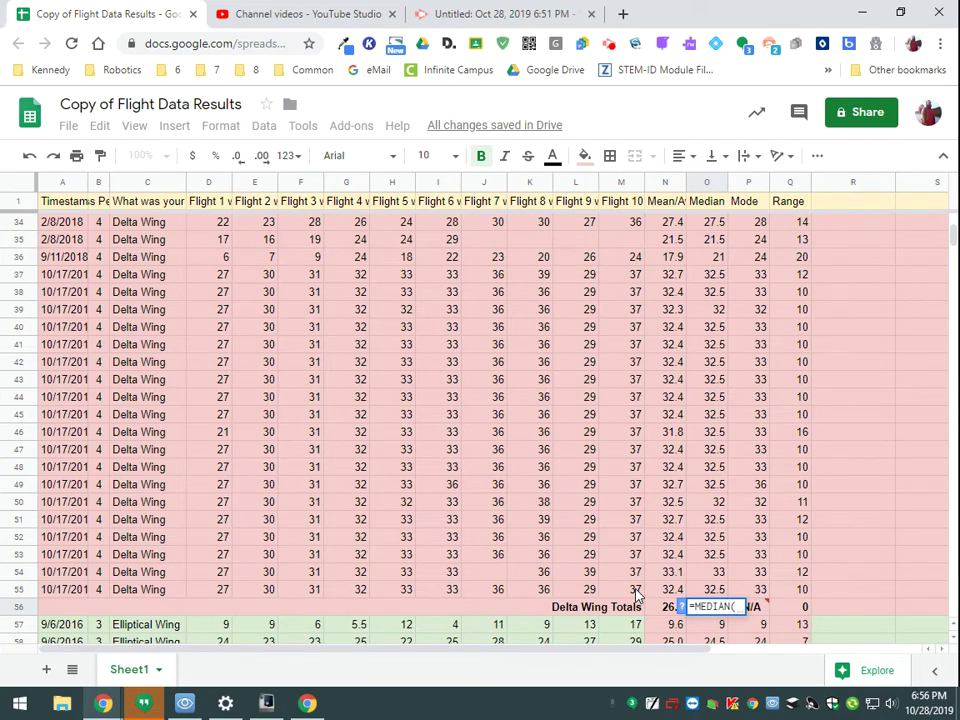
{"action": "left_click_drag", "start_coordinate": [637, 595], "coordinate": [216, 228]}
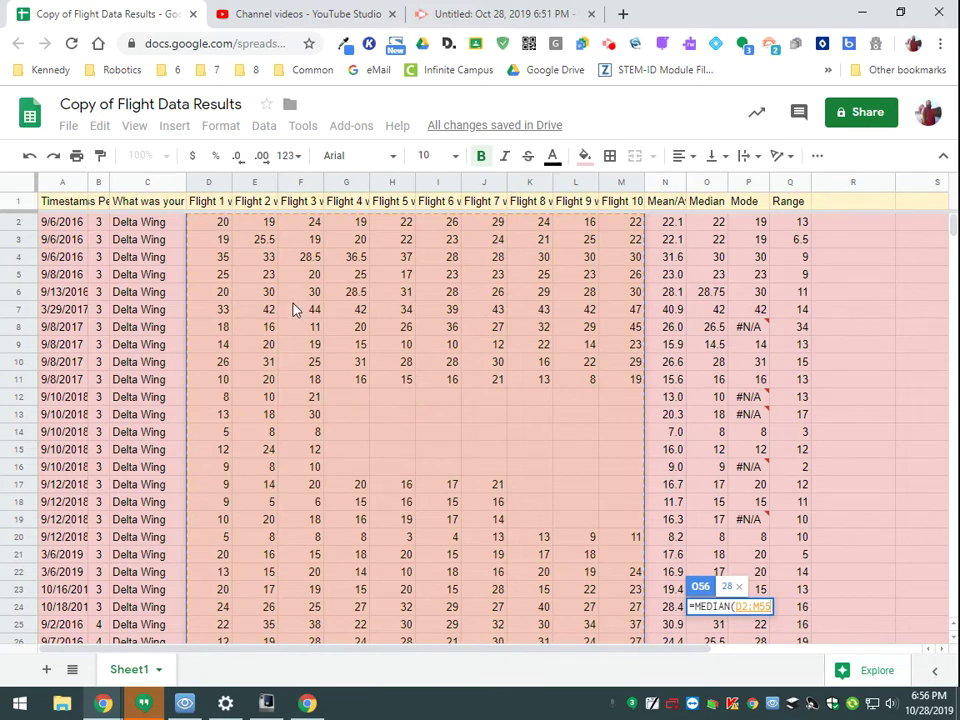
{"action": "key", "text": "Return"}
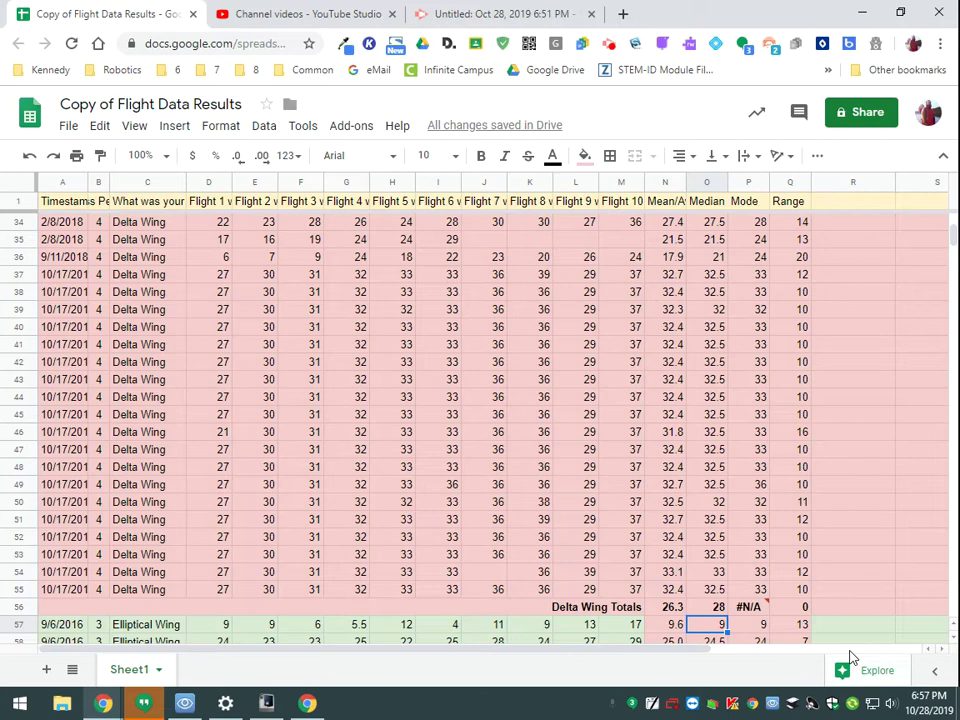
Step: Replace the Delta Wing Totals mode formula in cell P56 with a MODE of flight data D2:M55
{"action": "mouse_move", "coordinate": [741, 608]}
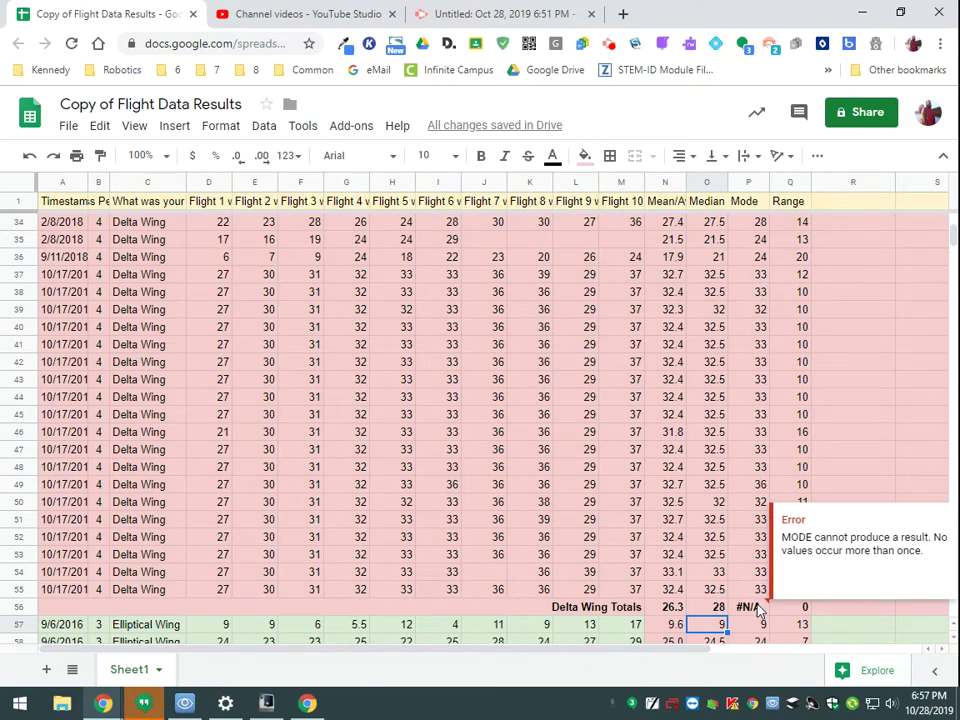
{"action": "left_click", "coordinate": [758, 608]}
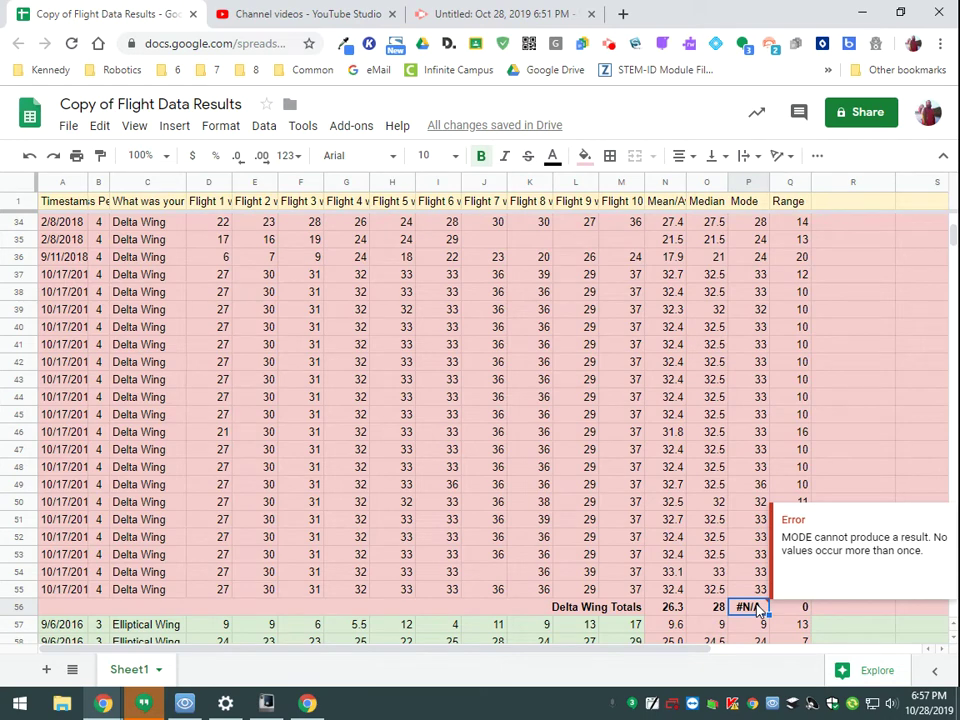
{"action": "key", "text": "Delete"}
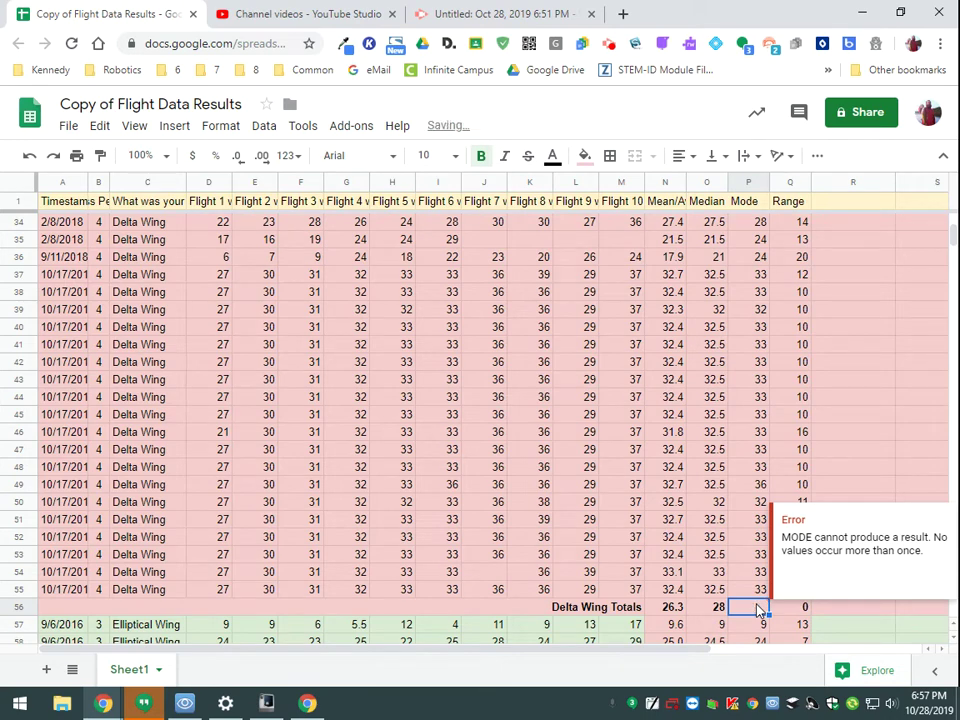
{"action": "type", "text": "="}
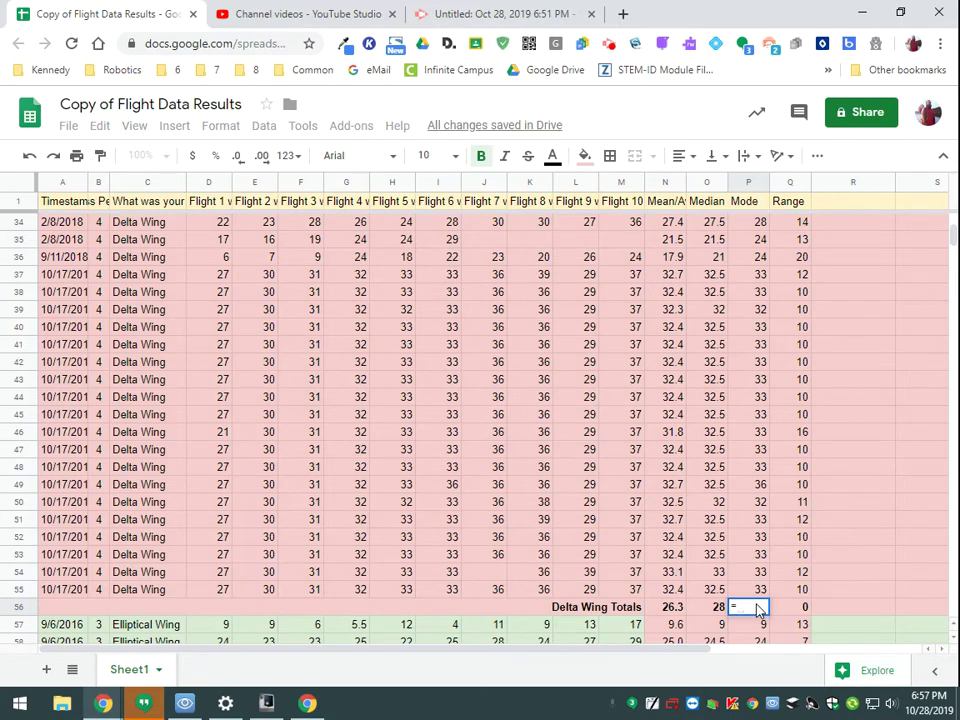
{"action": "type", "text": "mo"}
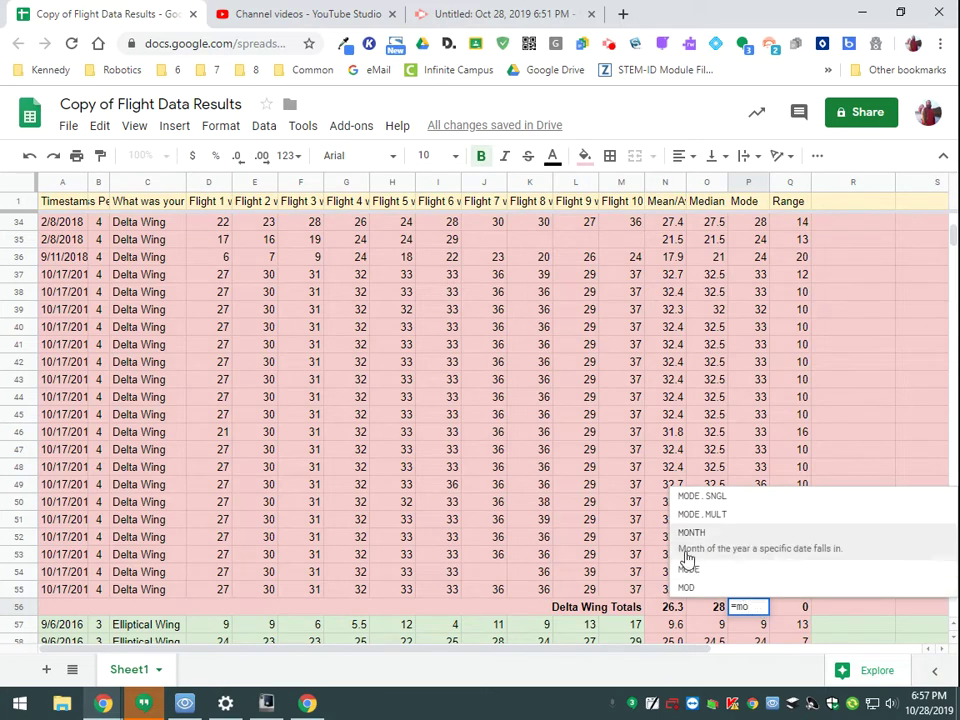
{"action": "left_click", "coordinate": [703, 565]}
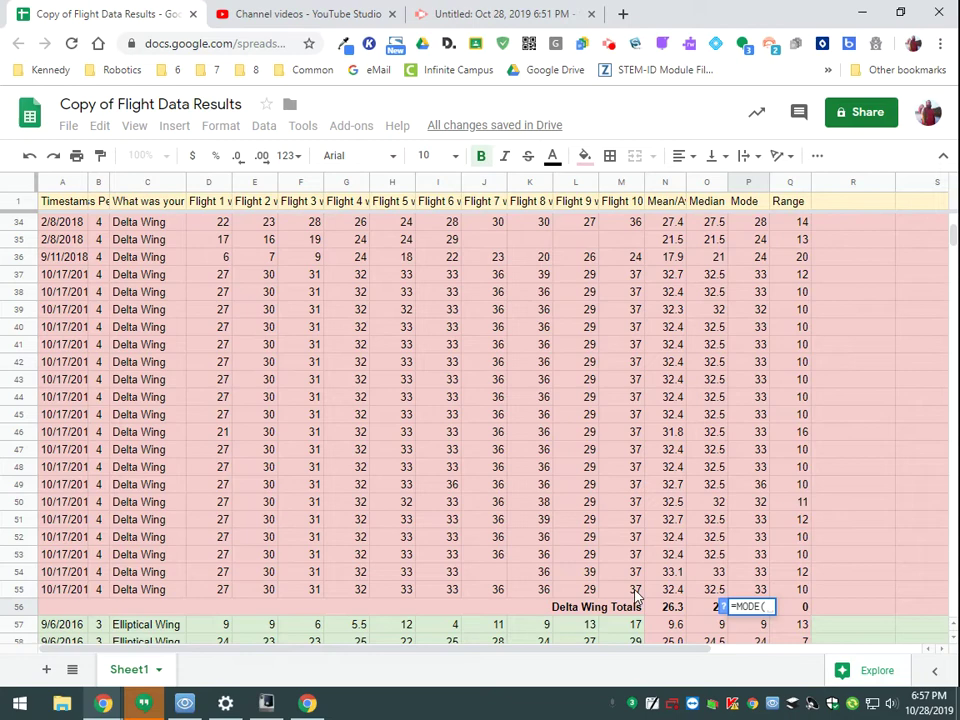
{"action": "left_click_drag", "start_coordinate": [635, 590], "coordinate": [212, 225]}
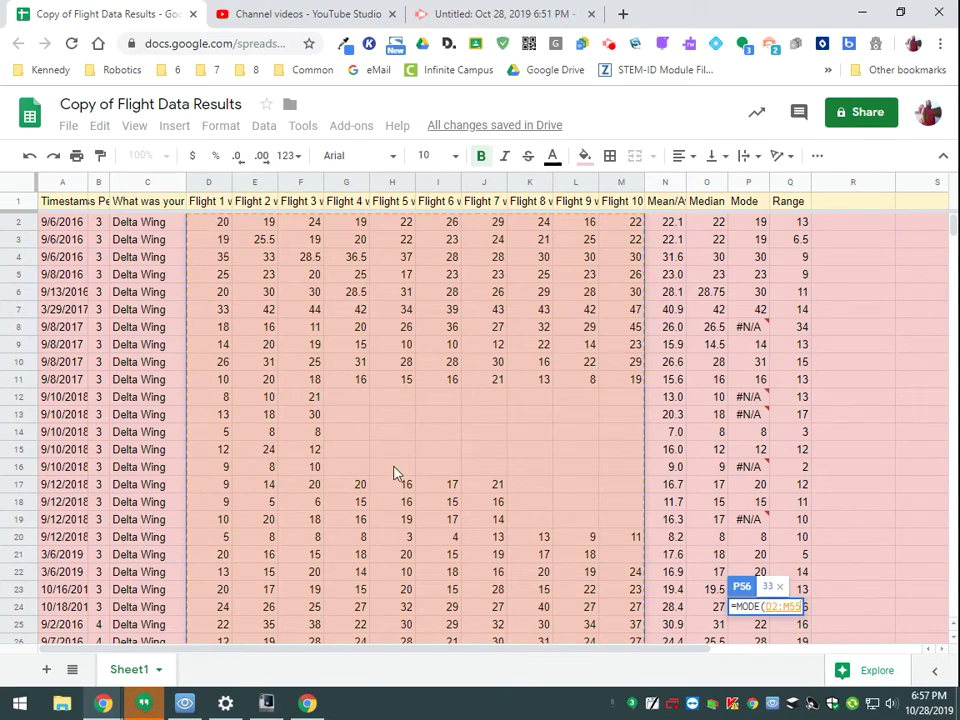
{"action": "key", "text": "Return"}
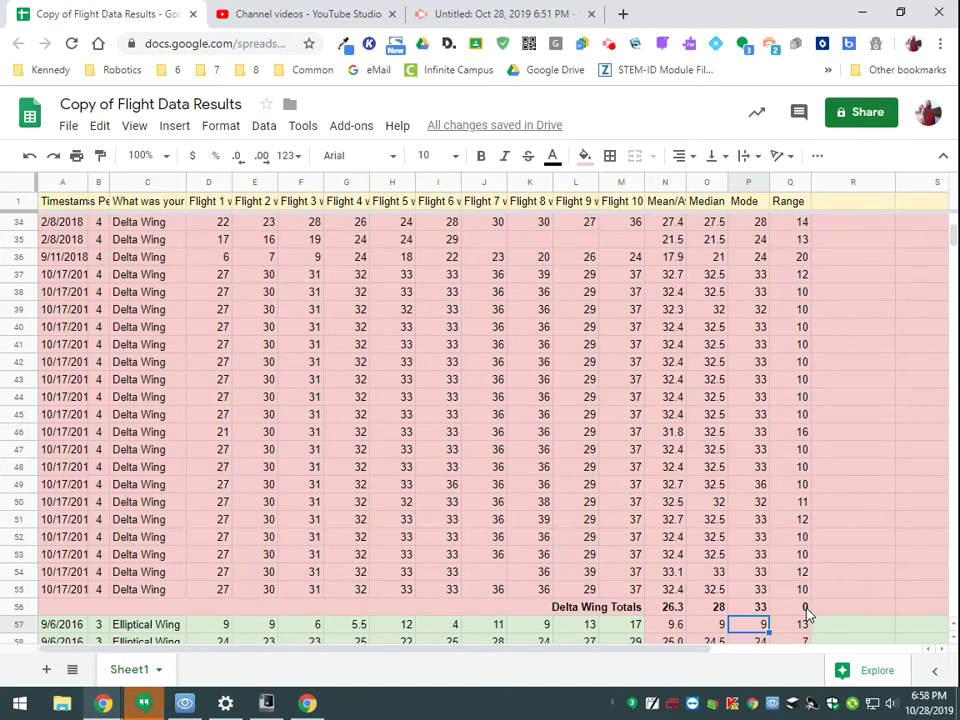
Step: Change the MAX range in the Delta Wing Totals range formula in cell Q56 to D2:M55
{"action": "left_click", "coordinate": [806, 608]}
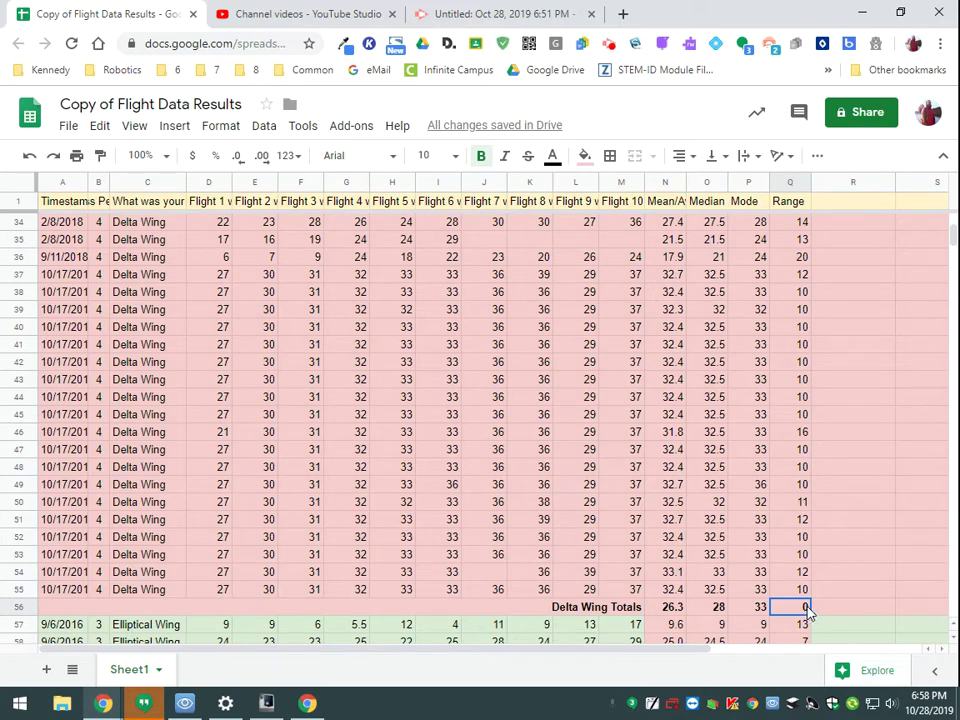
{"action": "double_click", "coordinate": [806, 610]}
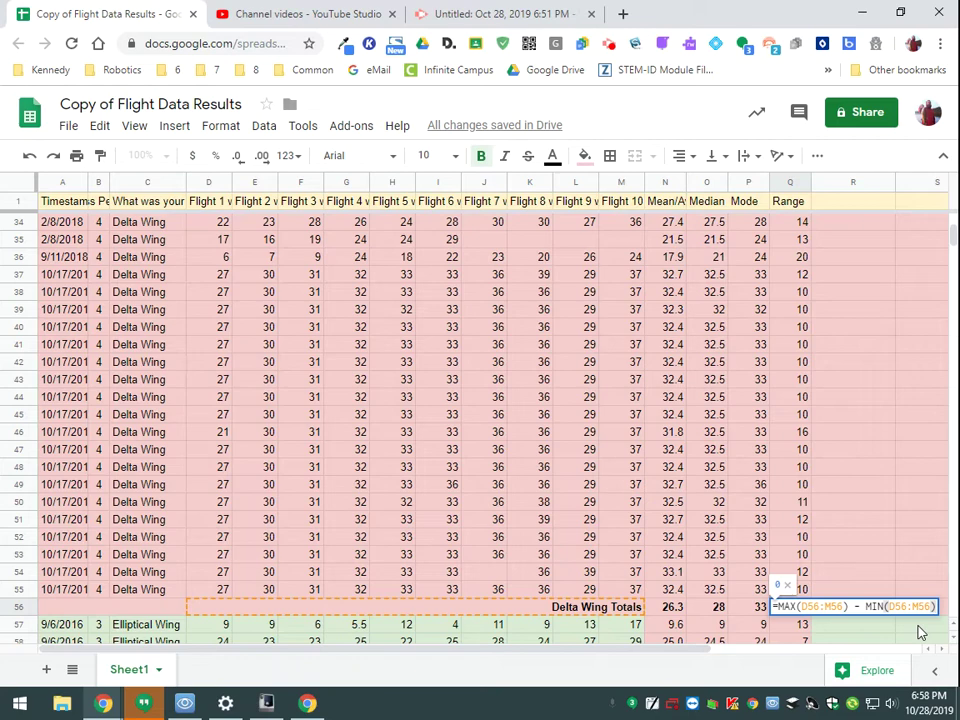
{"action": "scroll", "coordinate": [240, 306], "scroll_direction": "up", "scroll_amount": 3}
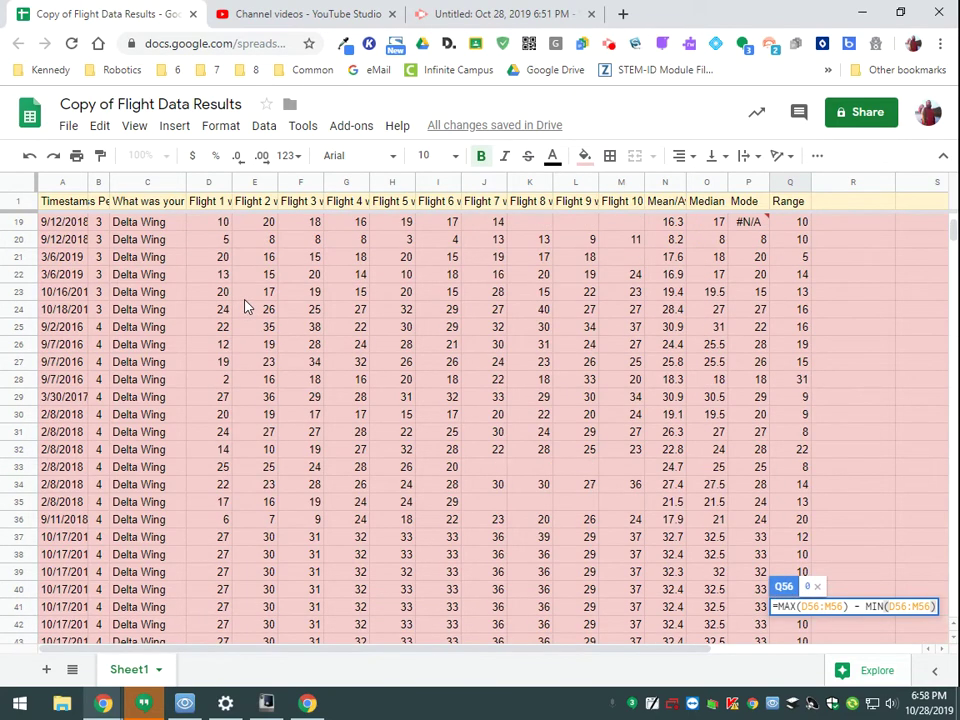
{"action": "scroll", "coordinate": [245, 307], "scroll_direction": "up", "scroll_amount": 4}
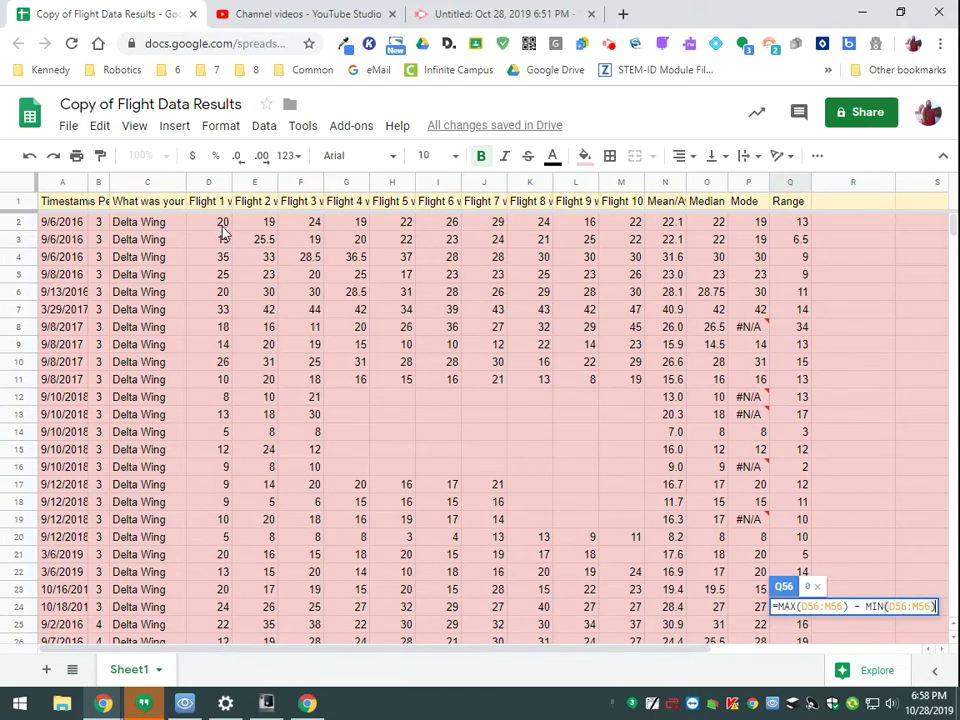
{"action": "left_click", "coordinate": [818, 607]}
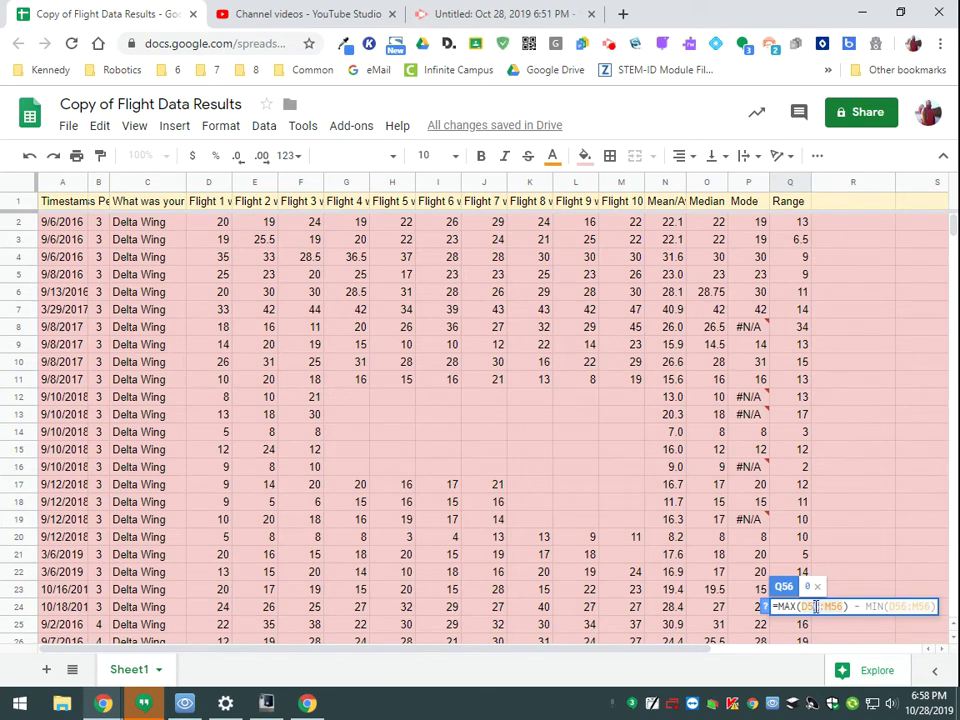
{"action": "left_click_drag", "start_coordinate": [818, 607], "coordinate": [811, 607]}
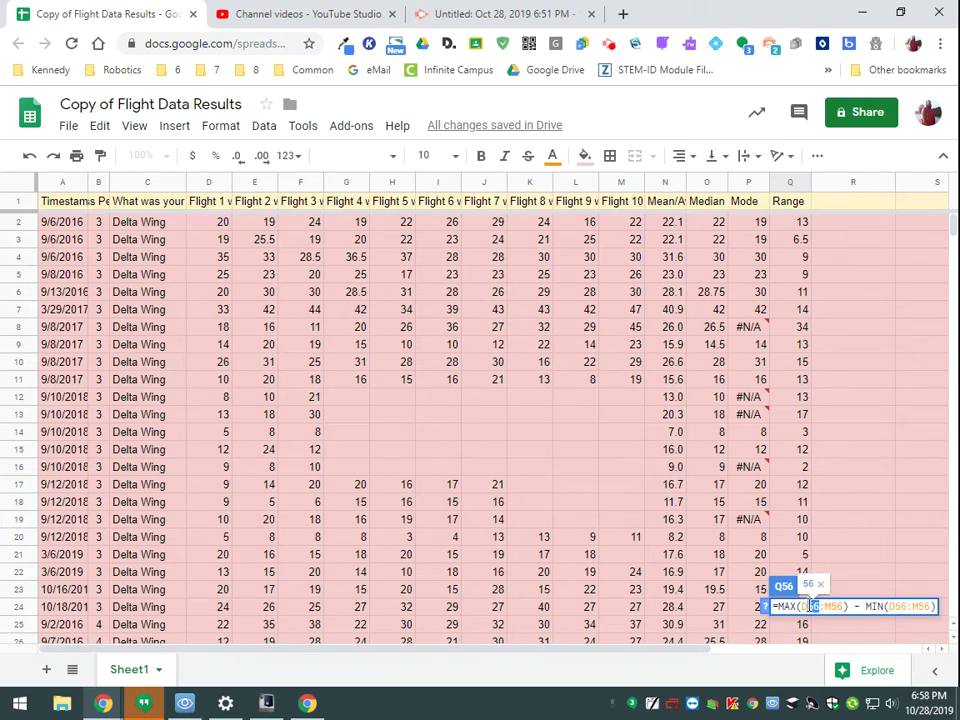
{"action": "type", "text": "2"}
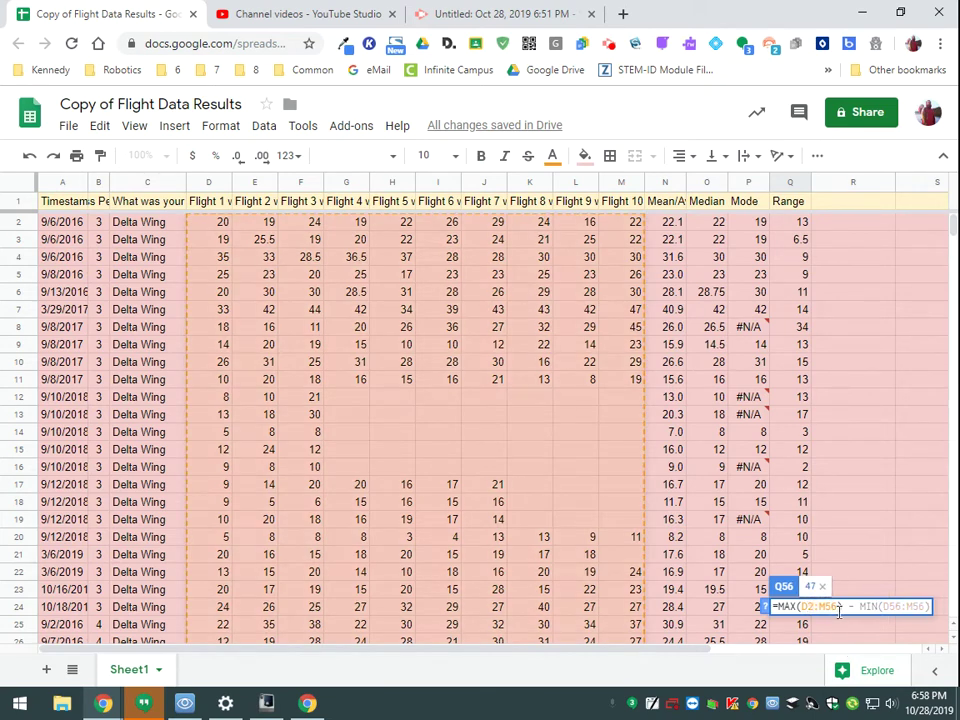
{"action": "scroll", "coordinate": [632, 625], "scroll_direction": "down", "scroll_amount": 10}
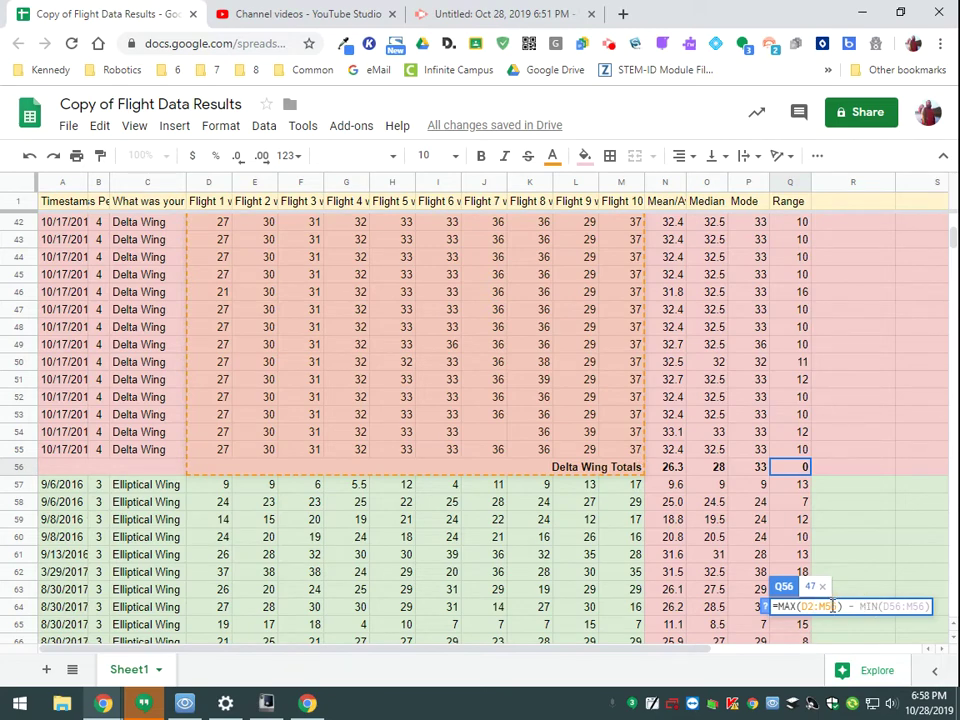
{"action": "key", "text": "BackSpace"}
{"action": "type", "text": "5"}
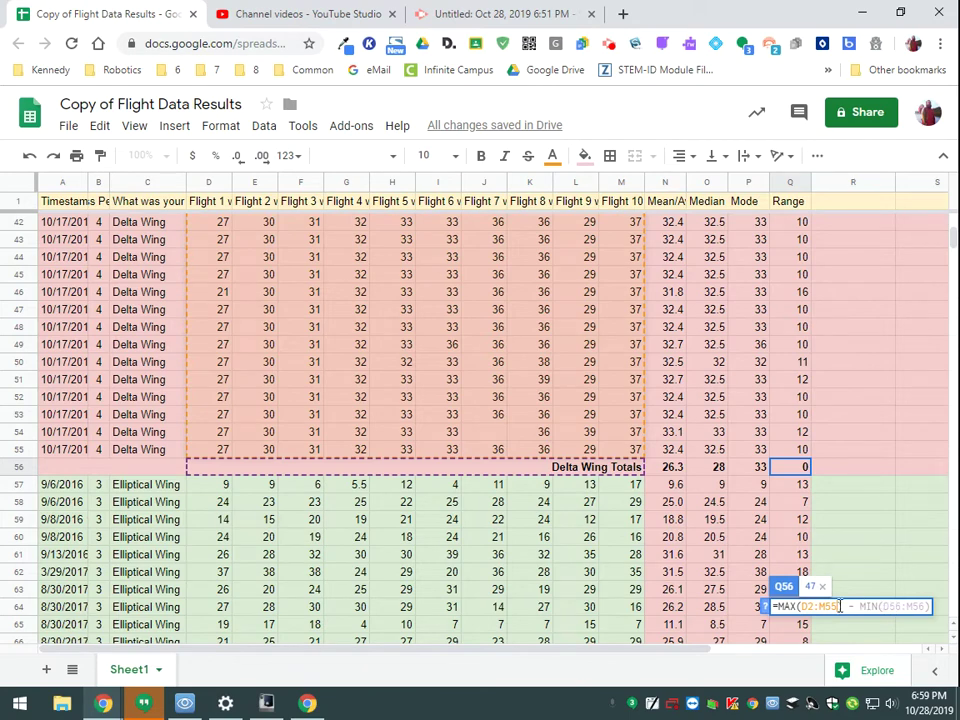
Step: Set the MIN range in the cell Q56 formula to D2:M55 and commit the formula
{"action": "left_click_drag", "start_coordinate": [800, 606], "coordinate": [928, 606]}
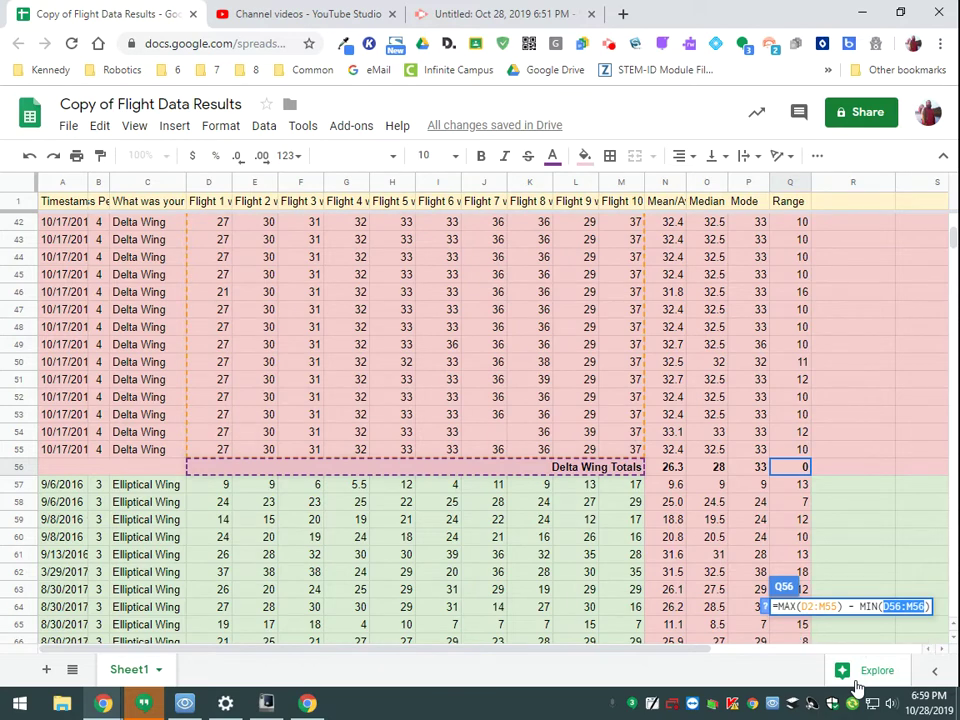
{"action": "type", "text": "D2:M55"}
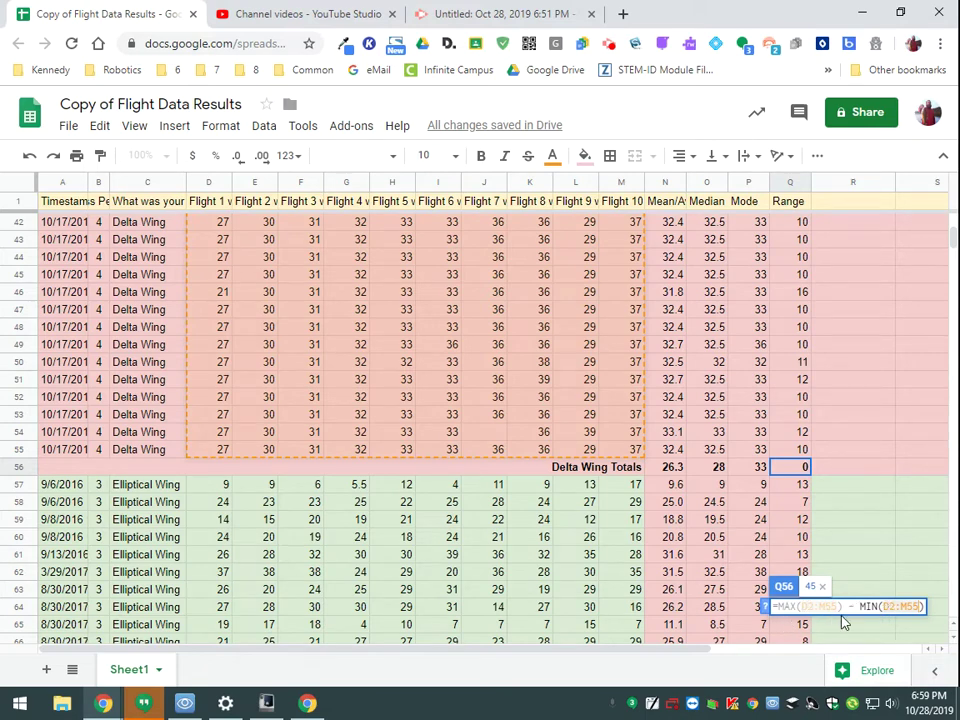
{"action": "key", "text": "Return"}
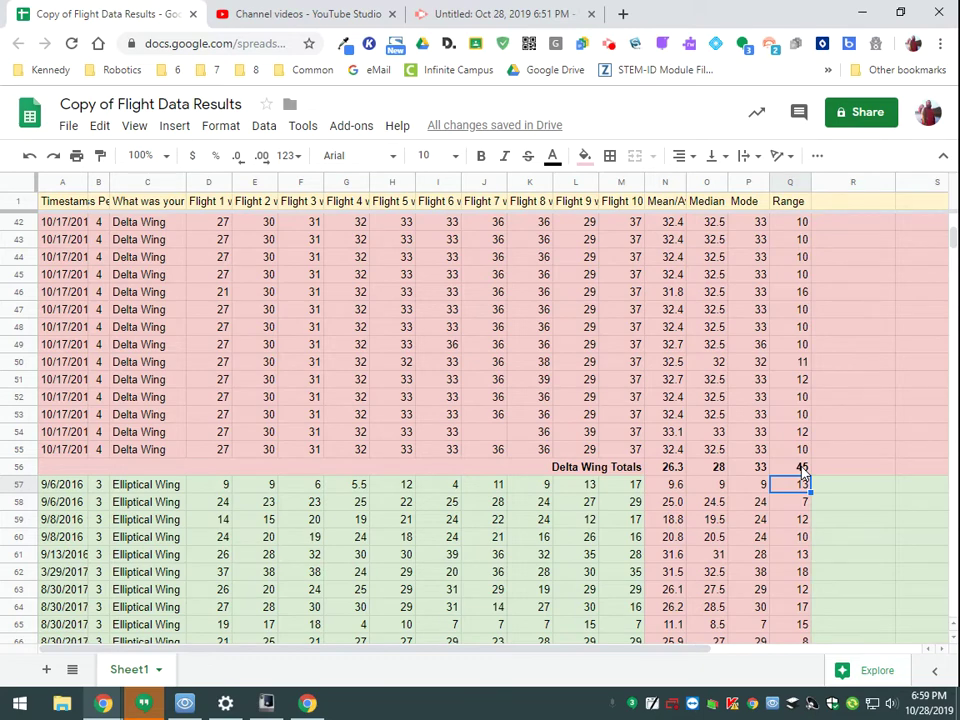
Step: Fill the Delta Wing Totals row from A56 through Q56 with the next darker shade of light red
{"action": "scroll", "coordinate": [802, 472], "scroll_direction": "up", "scroll_amount": 5}
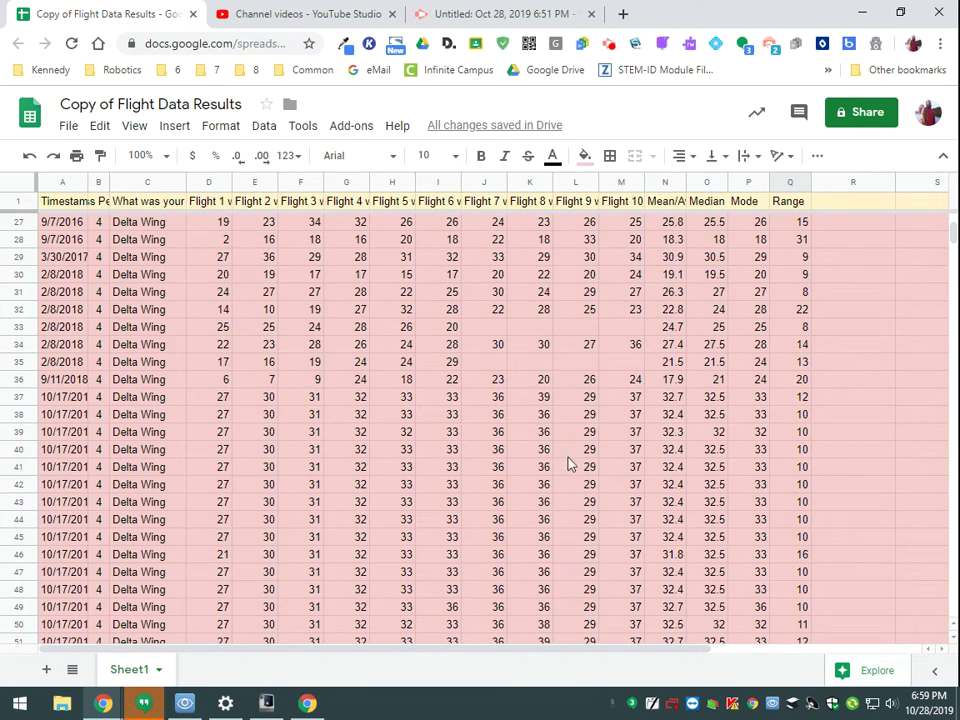
{"action": "scroll", "coordinate": [635, 505], "scroll_direction": "up", "scroll_amount": 8}
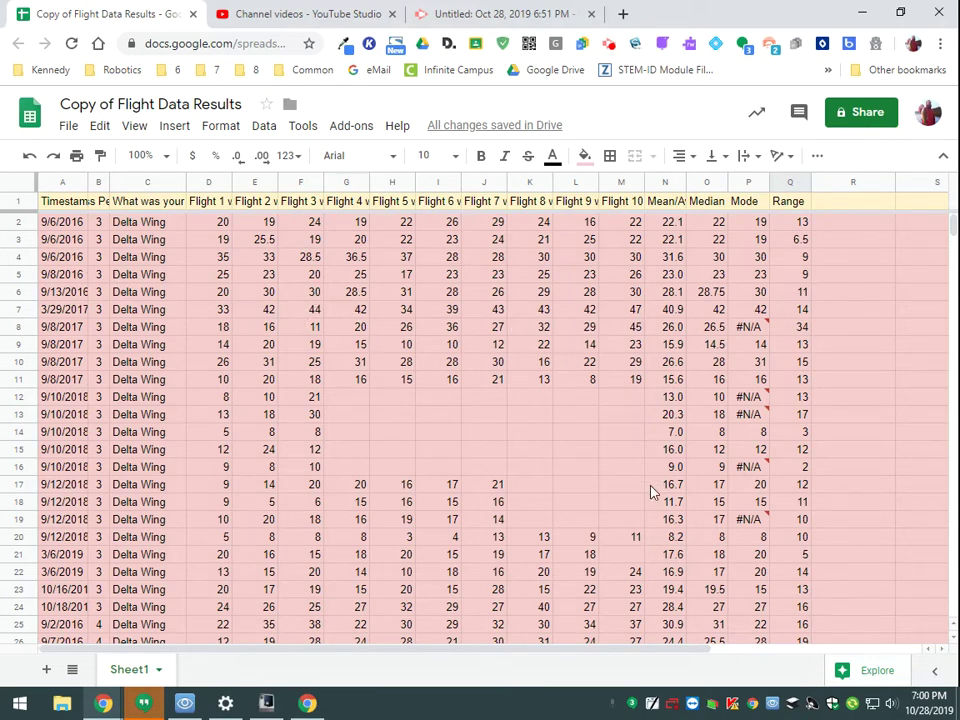
{"action": "scroll", "coordinate": [654, 493], "scroll_direction": "down", "scroll_amount": 6}
{"action": "scroll", "coordinate": [724, 551], "scroll_direction": "down", "scroll_amount": 1}
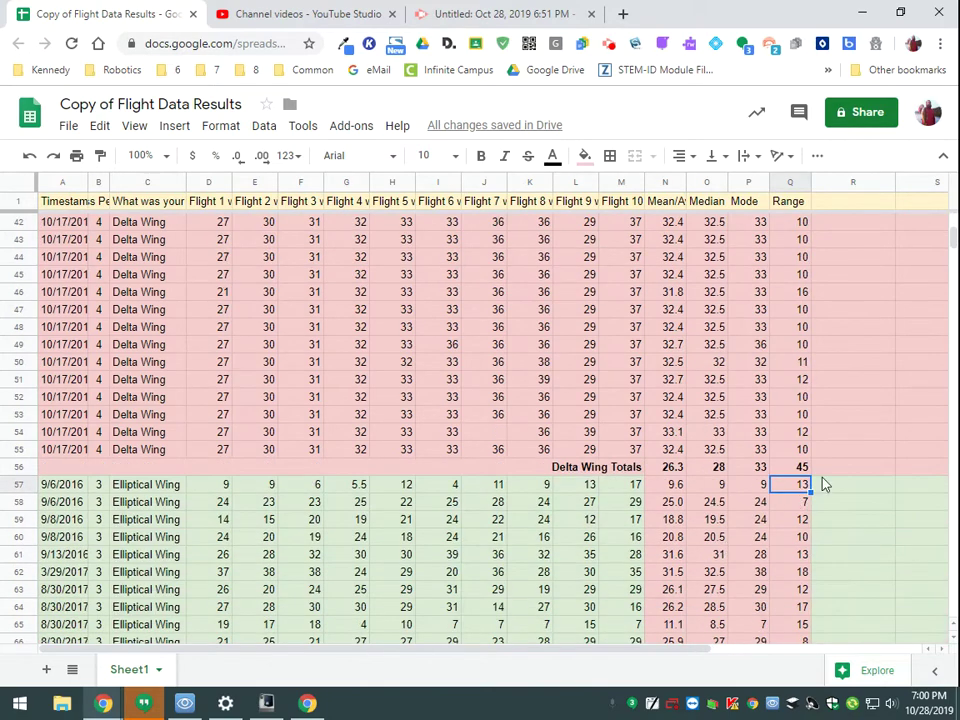
{"action": "left_click", "coordinate": [64, 467]}
{"action": "left_click", "coordinate": [806, 466], "text": "shift"}
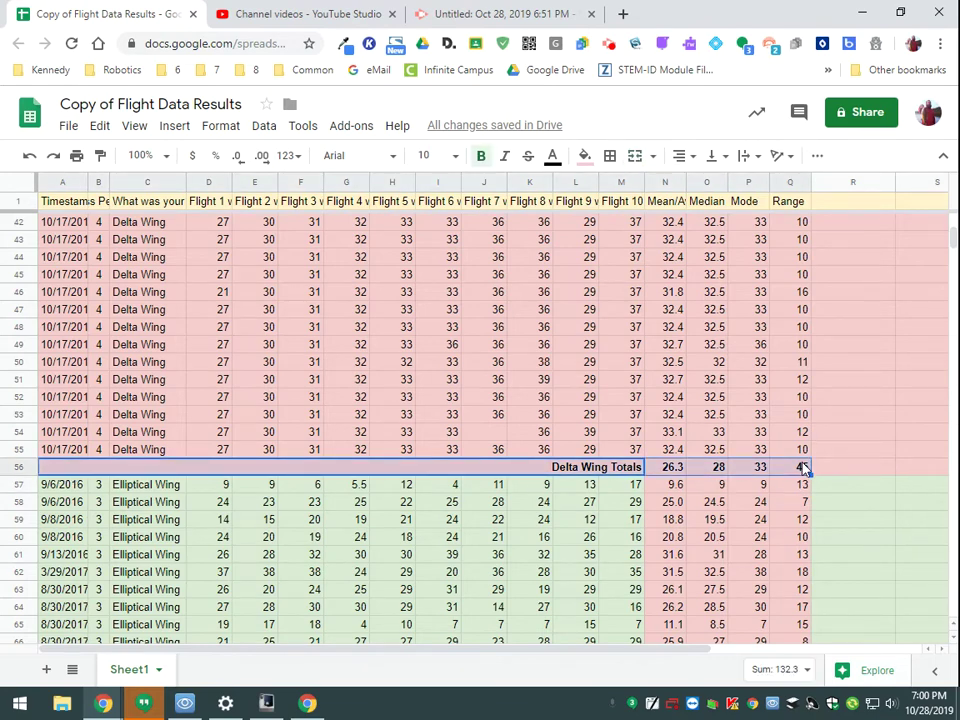
{"action": "left_click", "coordinate": [585, 156]}
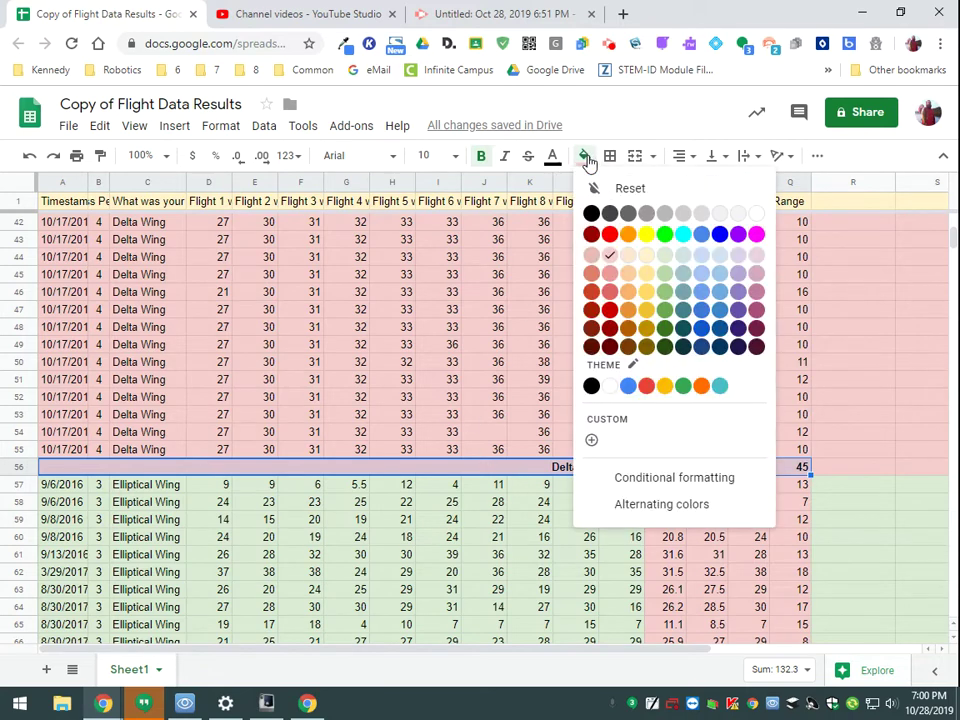
{"action": "left_click", "coordinate": [611, 277]}
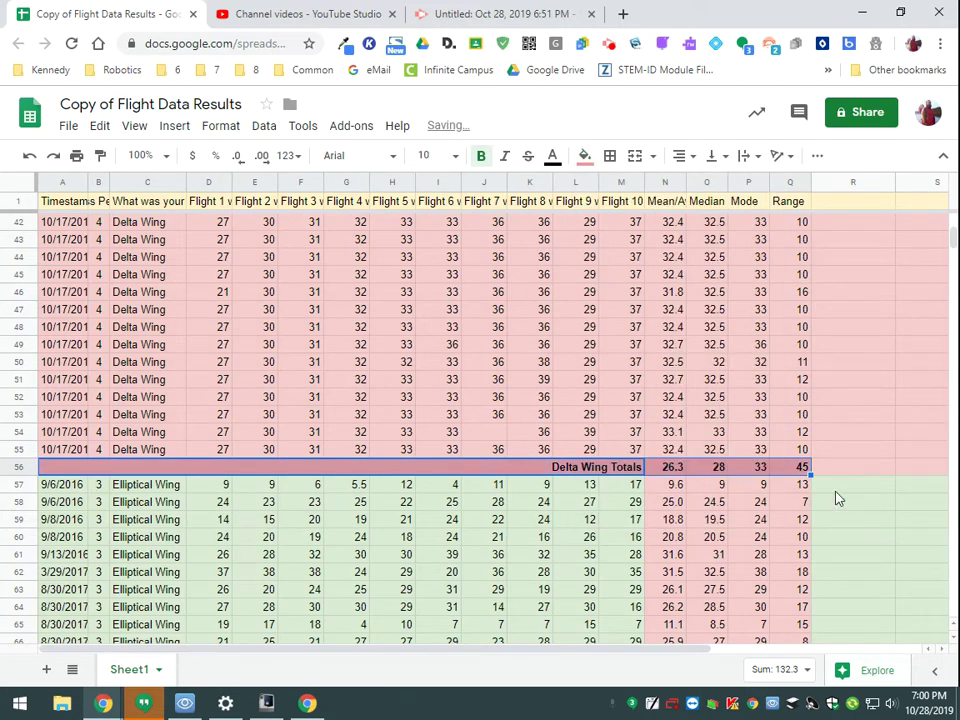
{"action": "left_click", "coordinate": [855, 508]}
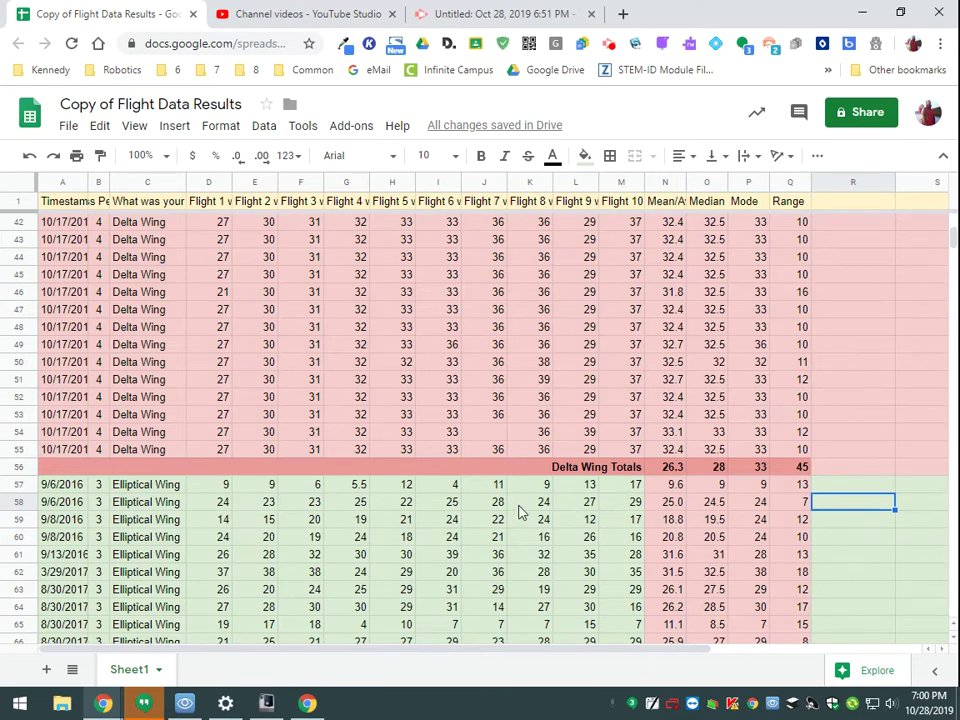
Step: Examine the Elliptical, Straight and Swept-Forward wing sections and their totals rows 111, 164 and 245, compared with the Delta Wing Totals row
{"action": "scroll", "coordinate": [133, 490], "scroll_direction": "down", "scroll_amount": 8}
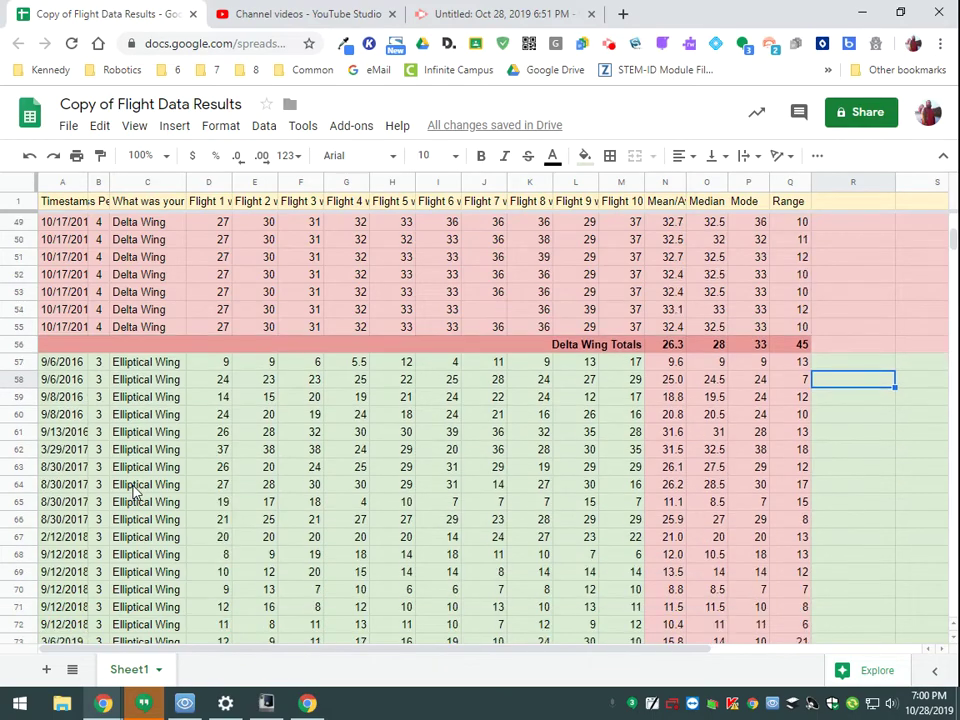
{"action": "scroll", "coordinate": [135, 517], "scroll_direction": "down", "scroll_amount": 9}
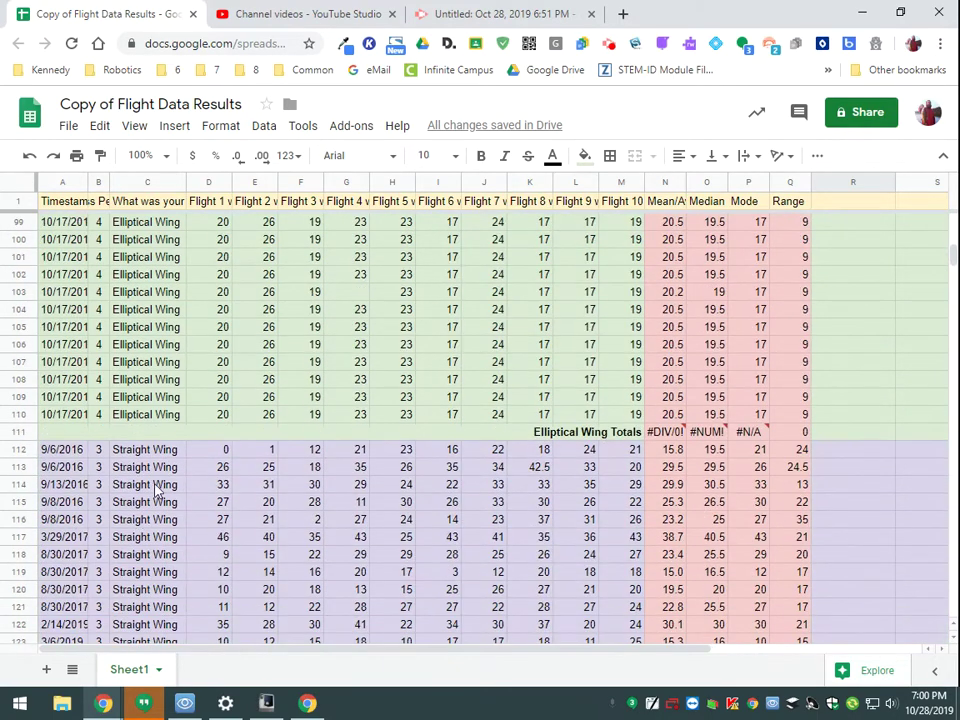
{"action": "scroll", "coordinate": [155, 504], "scroll_direction": "down", "scroll_amount": 10}
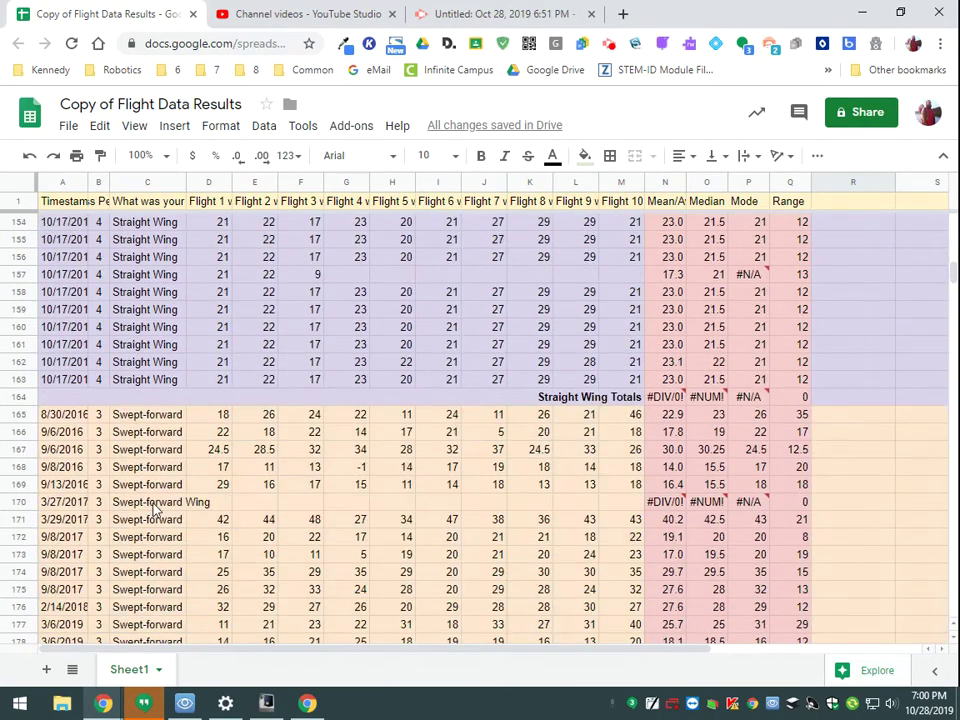
{"action": "scroll", "coordinate": [155, 537], "scroll_direction": "down", "scroll_amount": 5}
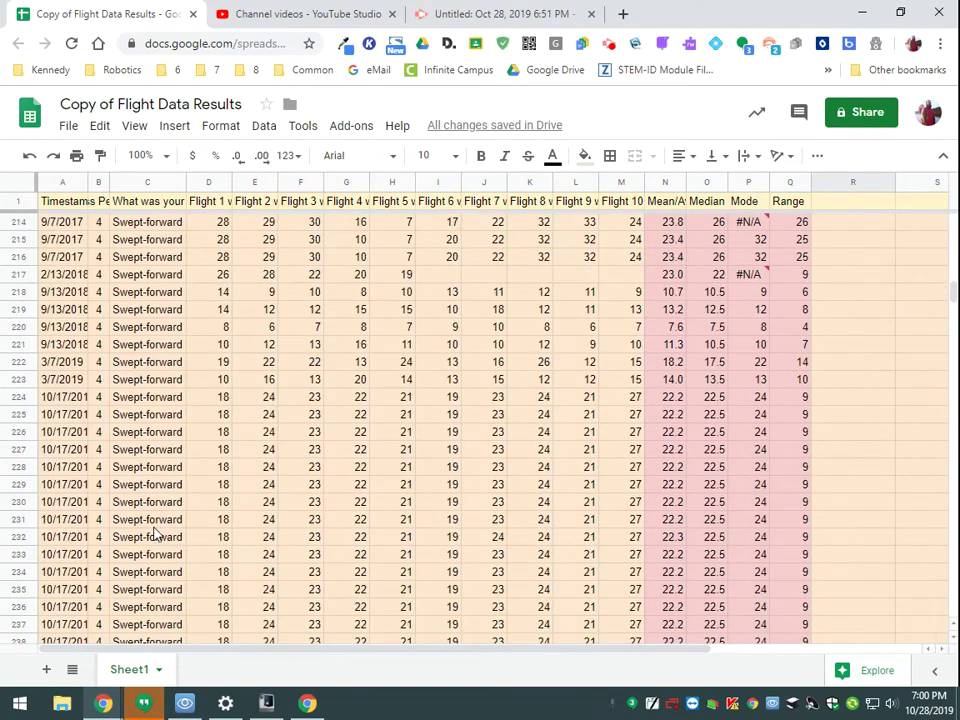
{"action": "scroll", "coordinate": [155, 537], "scroll_direction": "up", "scroll_amount": 8}
{"action": "scroll", "coordinate": [155, 537], "scroll_direction": "up", "scroll_amount": 17}
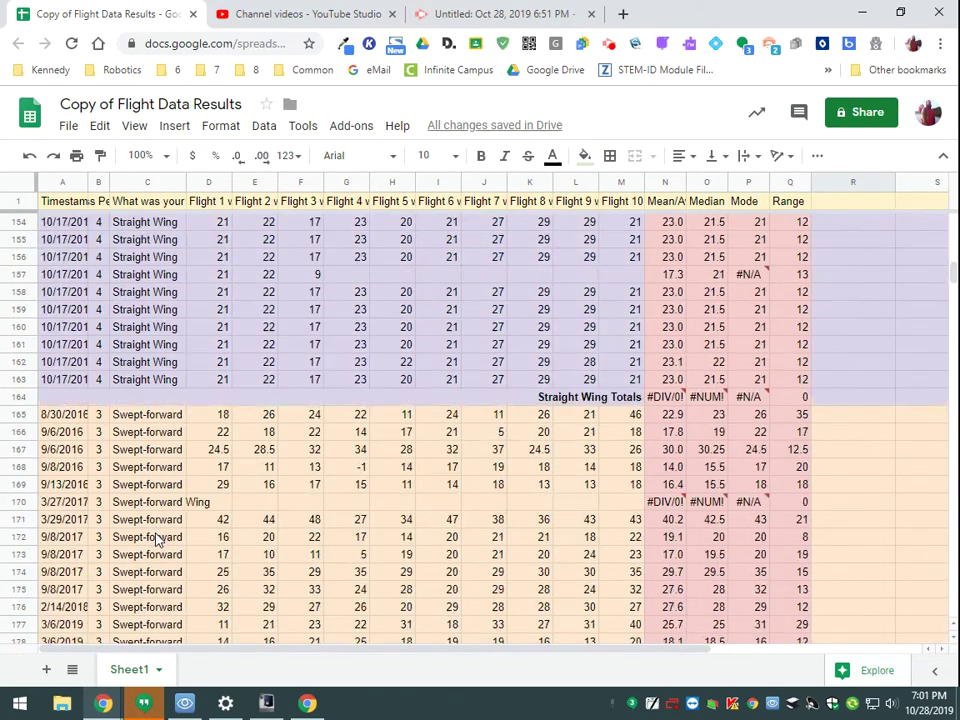
{"action": "scroll", "coordinate": [300, 515], "scroll_direction": "up", "scroll_amount": 7}
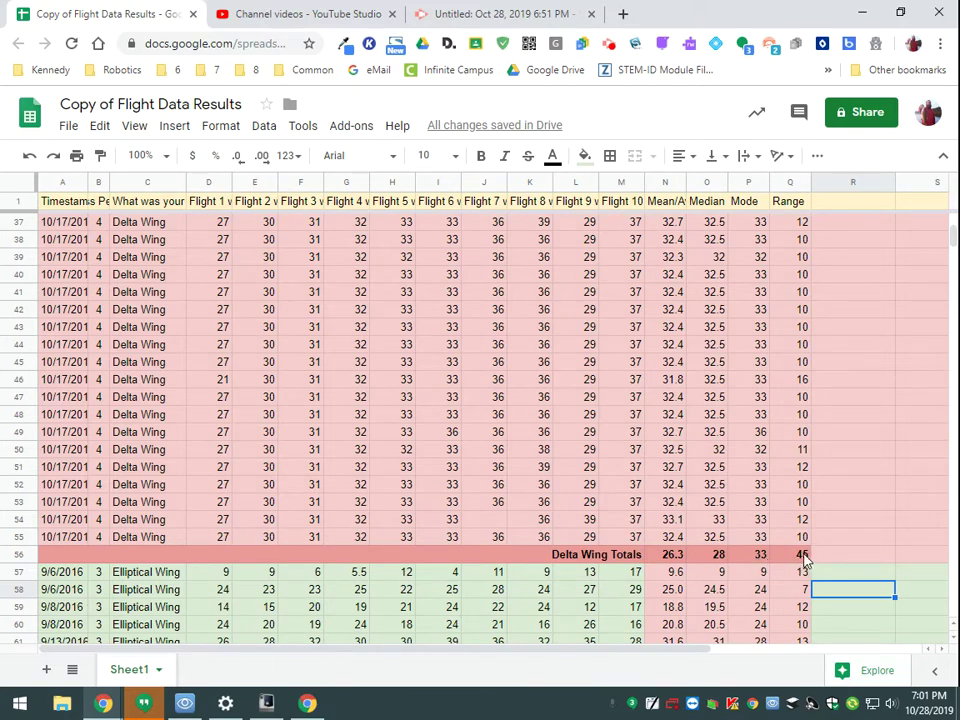
{"action": "scroll", "coordinate": [805, 560], "scroll_direction": "down", "scroll_amount": 4}
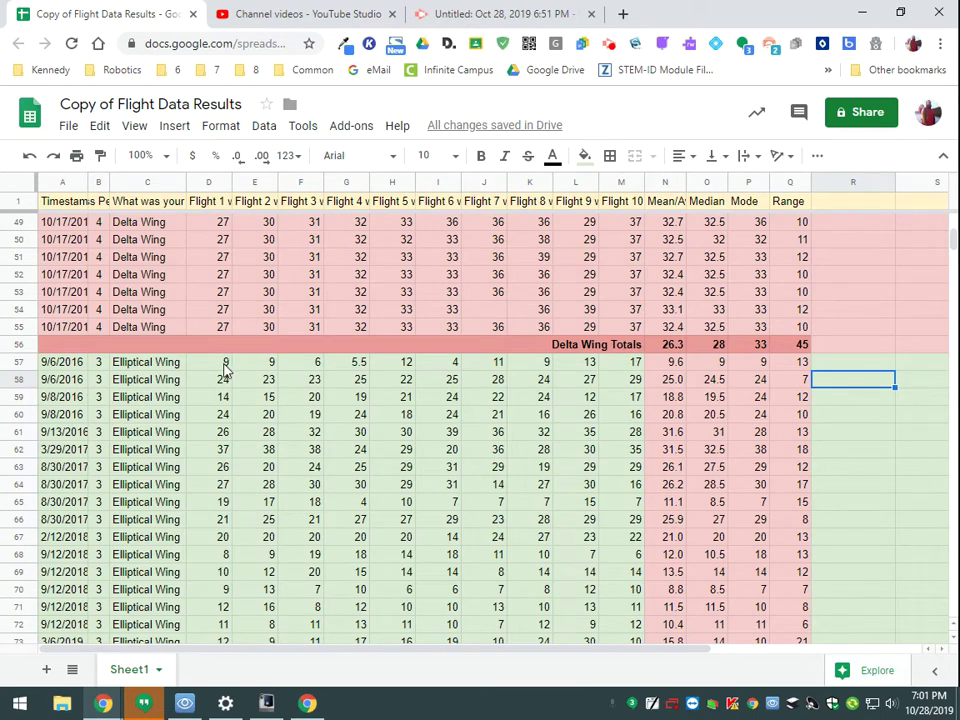
{"action": "scroll", "coordinate": [225, 372], "scroll_direction": "down", "scroll_amount": 7}
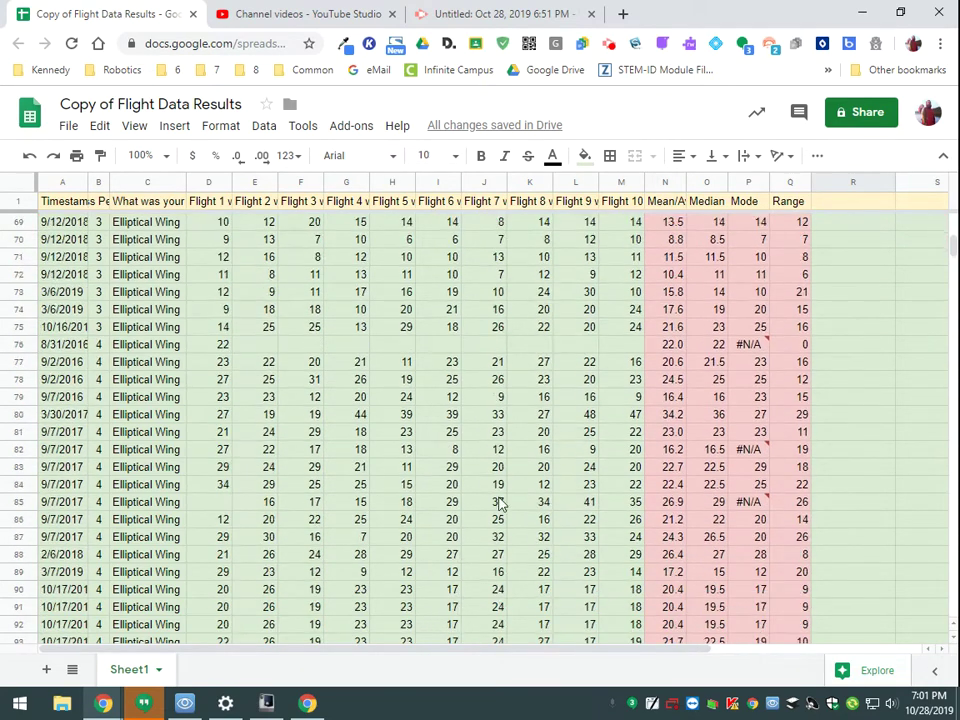
{"action": "scroll", "coordinate": [615, 548], "scroll_direction": "down", "scroll_amount": 2}
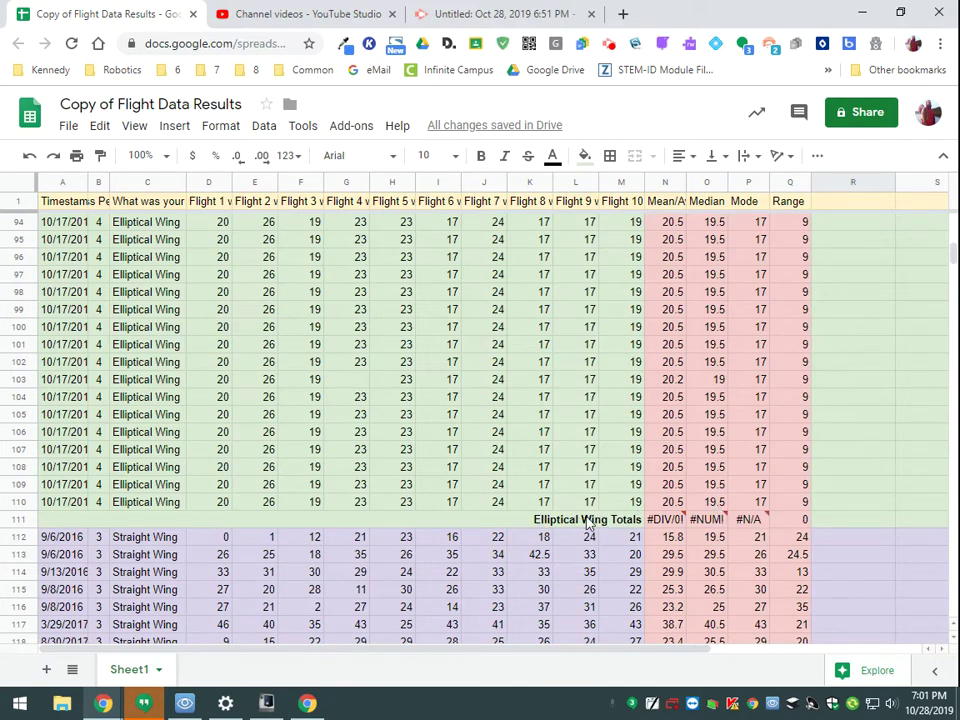
{"action": "scroll", "coordinate": [628, 560], "scroll_direction": "down", "scroll_amount": 10}
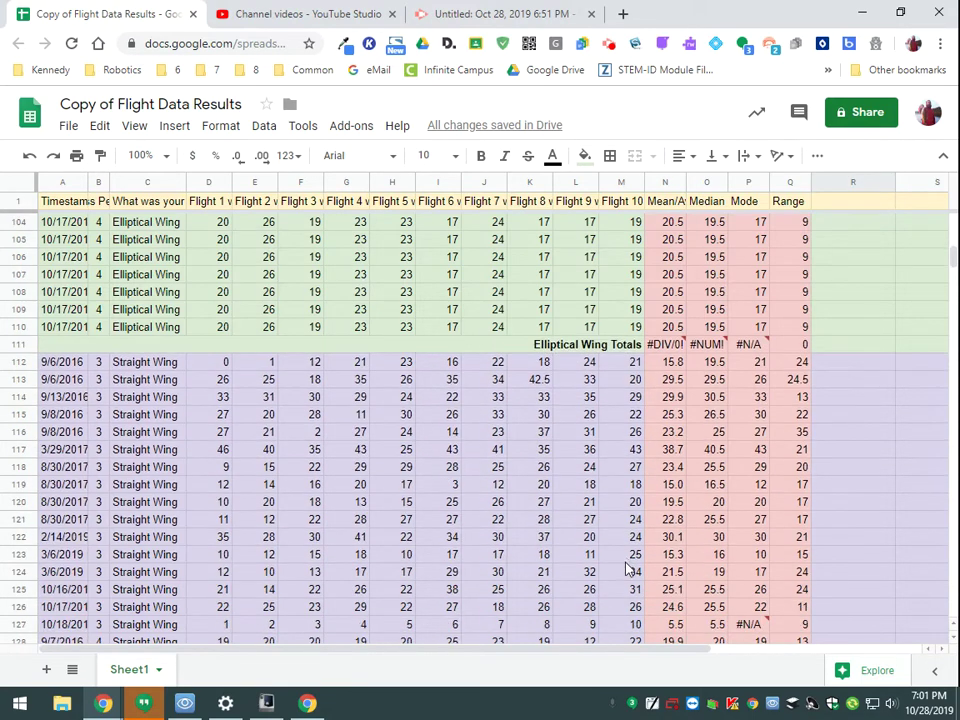
{"action": "scroll", "coordinate": [620, 570], "scroll_direction": "down", "scroll_amount": 6}
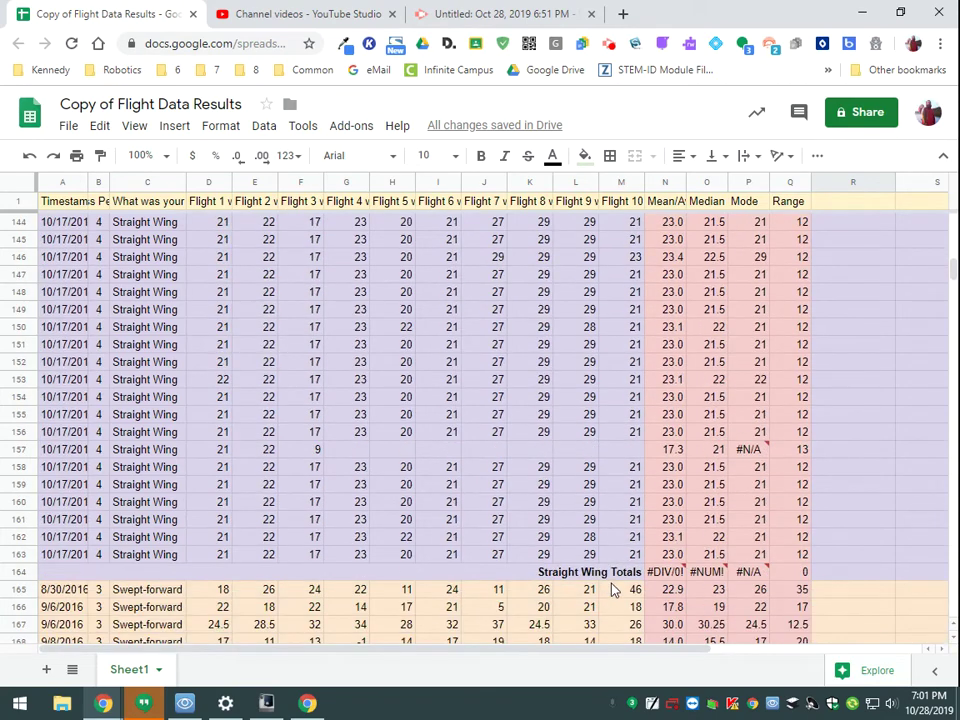
{"action": "scroll", "coordinate": [614, 590], "scroll_direction": "down", "scroll_amount": 20}
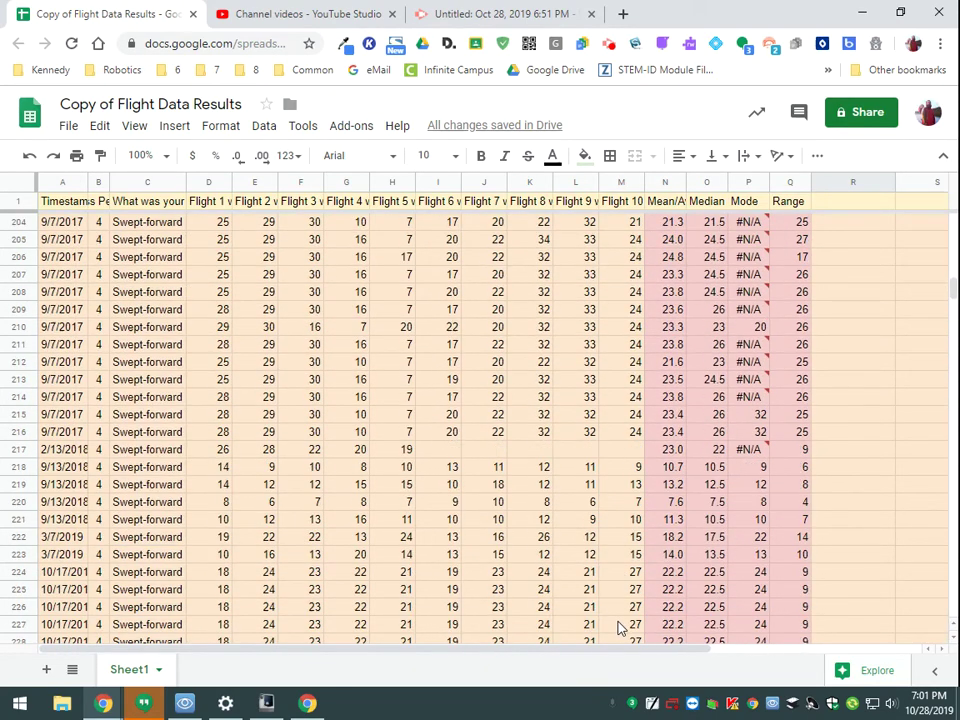
{"action": "scroll", "coordinate": [620, 620], "scroll_direction": "down", "scroll_amount": 8}
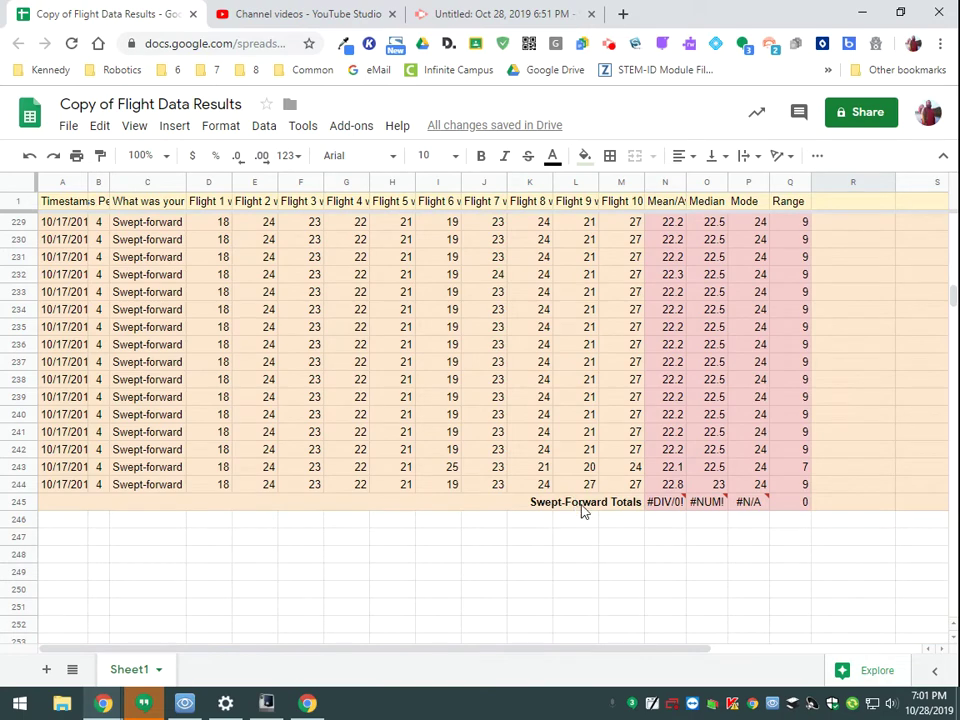
{"action": "mouse_move", "coordinate": [670, 515]}
{"action": "mouse_move", "coordinate": [312, 706]}
{"action": "scroll", "coordinate": [708, 623], "scroll_direction": "up", "scroll_amount": 12}
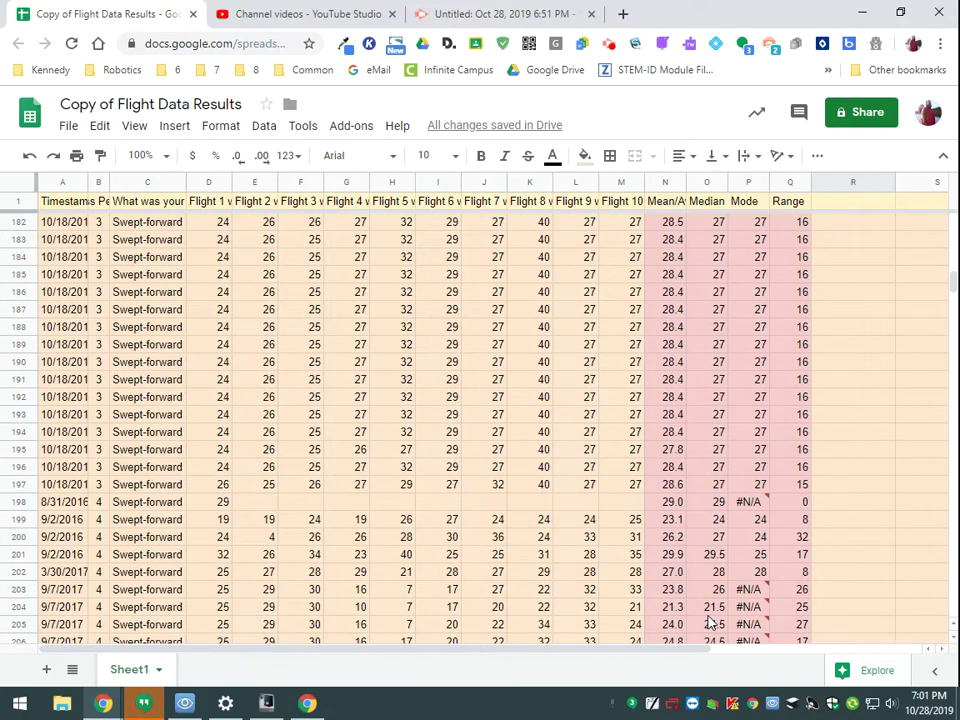
{"action": "scroll", "coordinate": [708, 623], "scroll_direction": "up", "scroll_amount": 15}
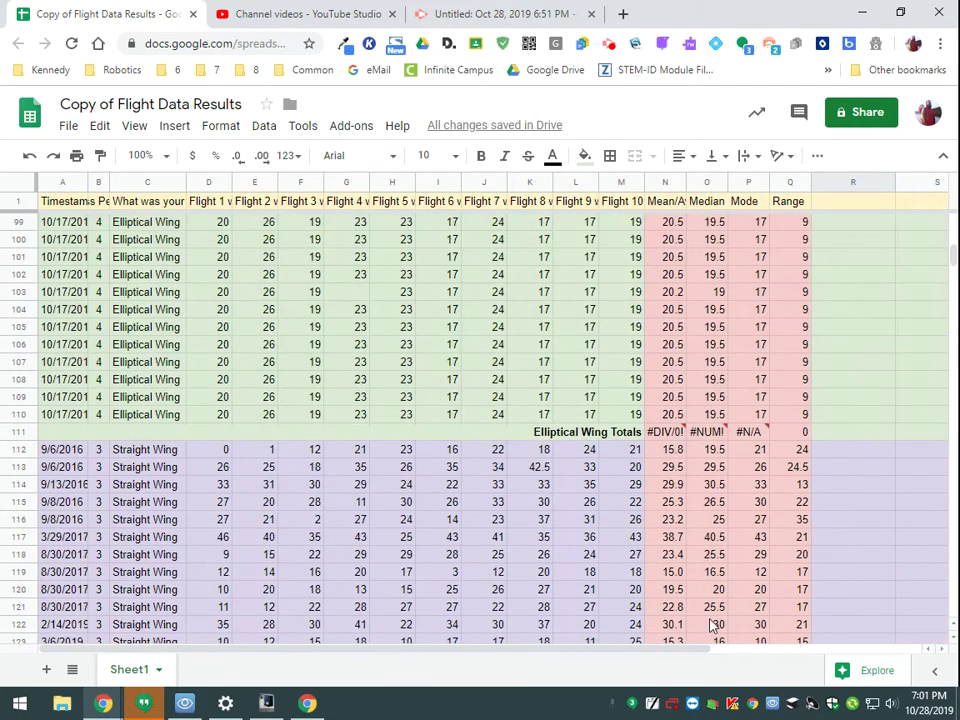
{"action": "scroll", "coordinate": [710, 622], "scroll_direction": "up", "scroll_amount": 12}
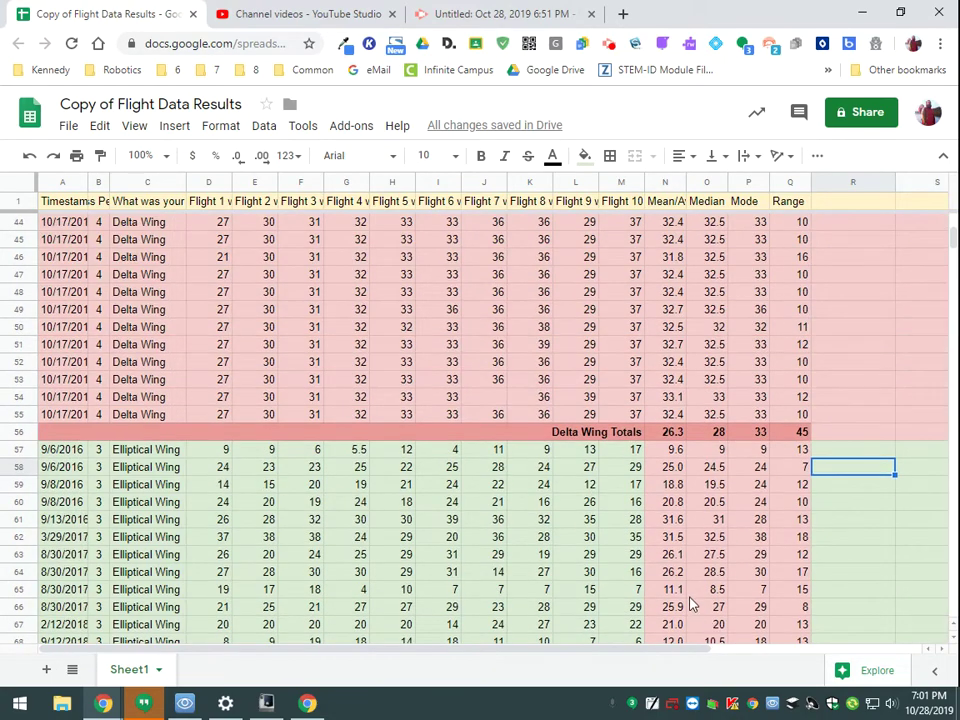
Step: Change the end of the averaged range in the Elliptical Wing Totals mean formula in N111 to M110
{"action": "scroll", "coordinate": [683, 607], "scroll_direction": "down", "scroll_amount": 12}
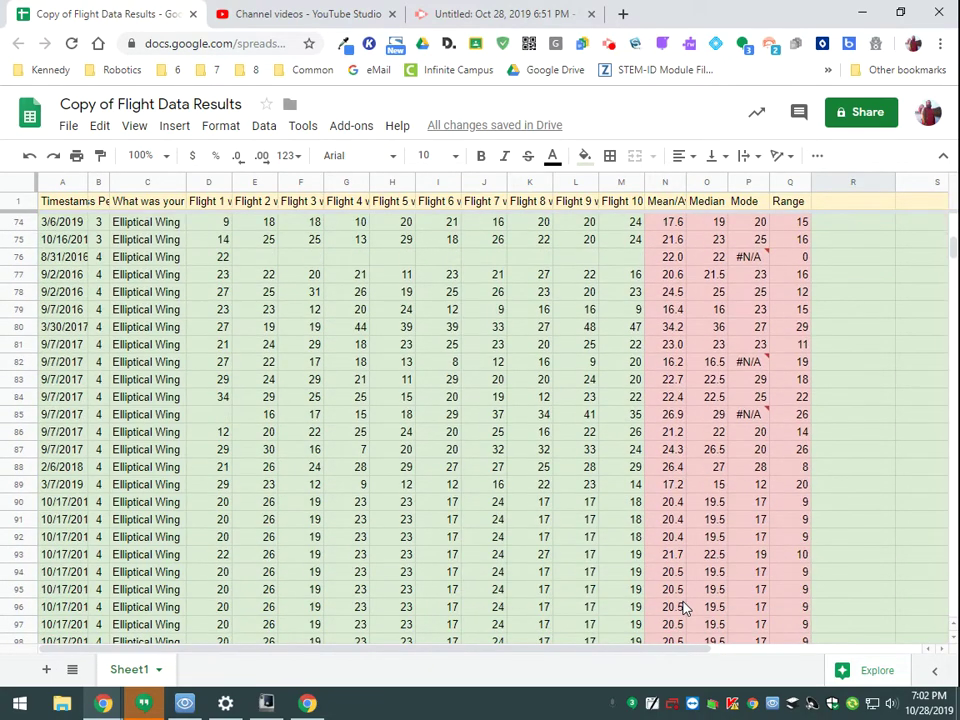
{"action": "scroll", "coordinate": [683, 607], "scroll_direction": "down", "scroll_amount": 4}
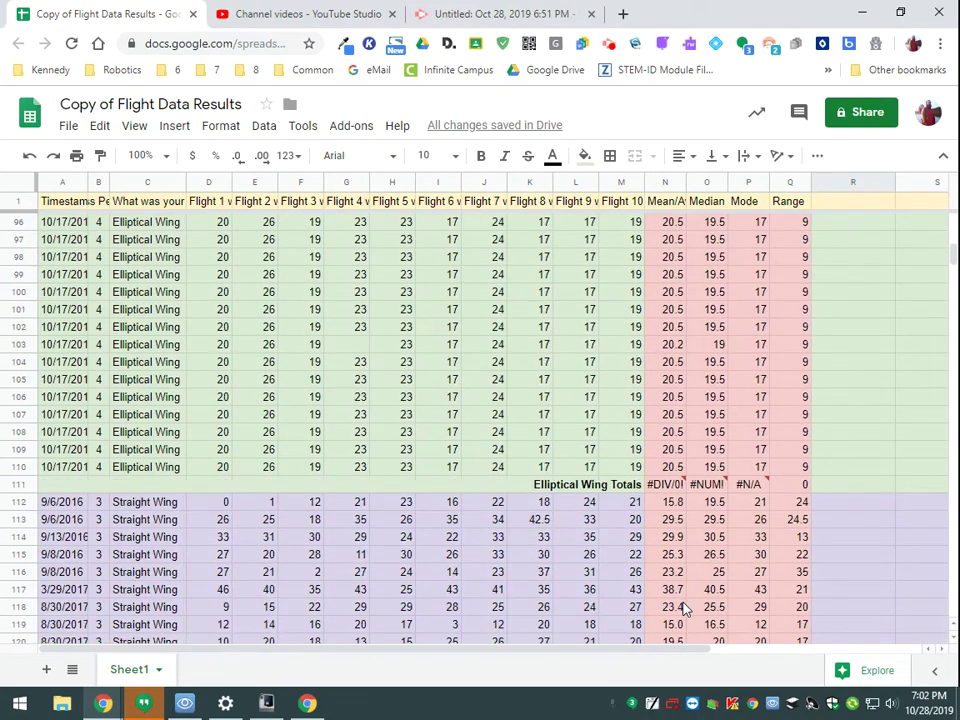
{"action": "left_click", "coordinate": [665, 486]}
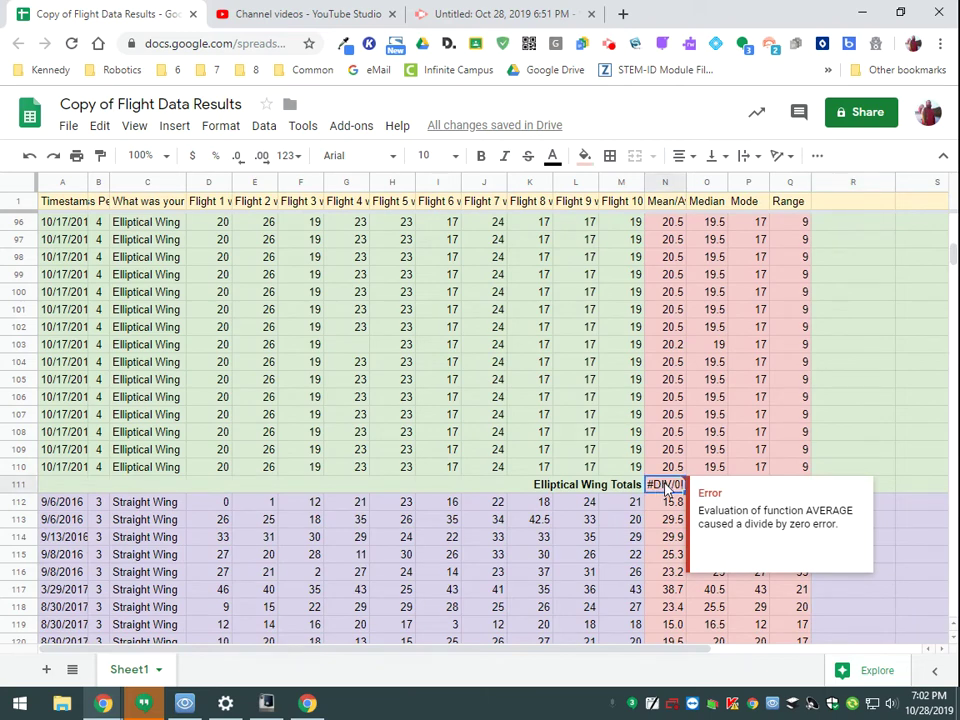
{"action": "double_click", "coordinate": [666, 486]}
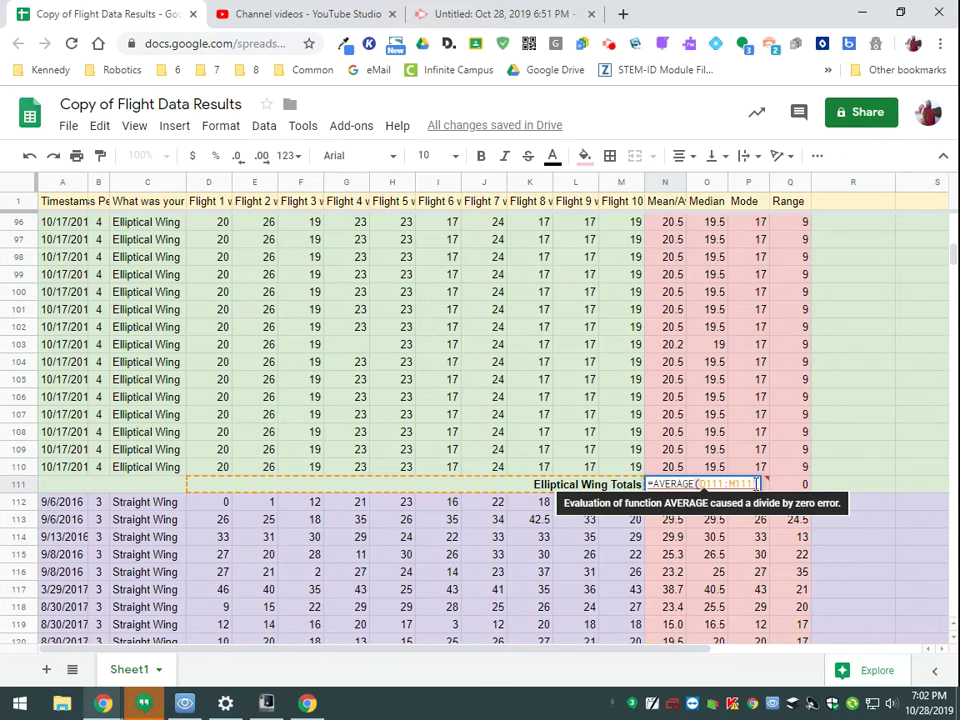
{"action": "left_click_drag", "start_coordinate": [757, 484], "coordinate": [738, 484]}
{"action": "key", "text": "BackSpace"}
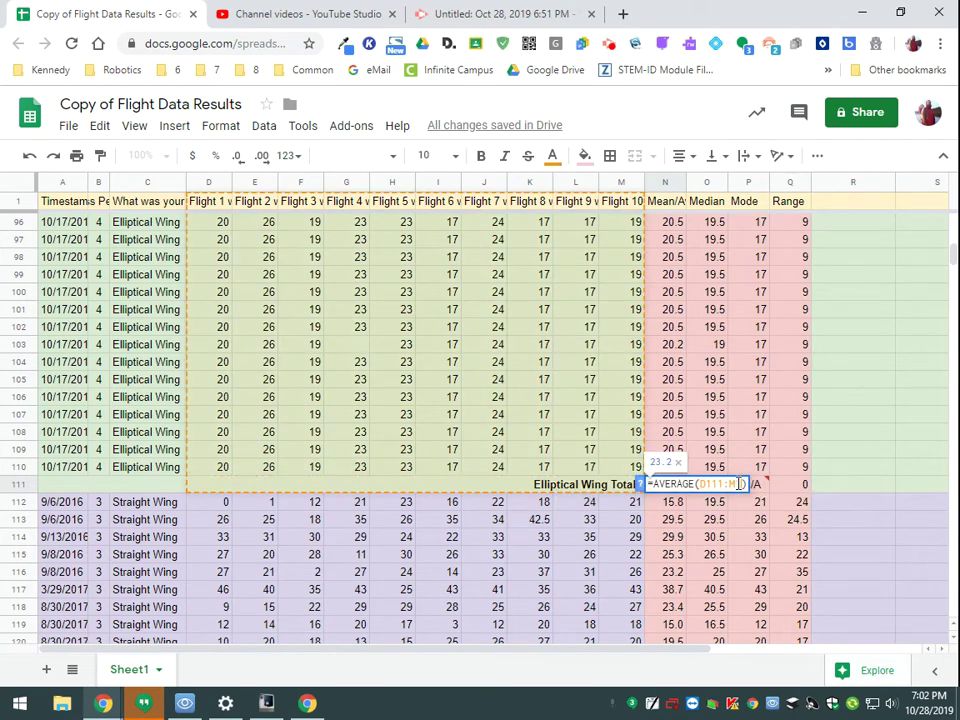
{"action": "type", "text": "110"}
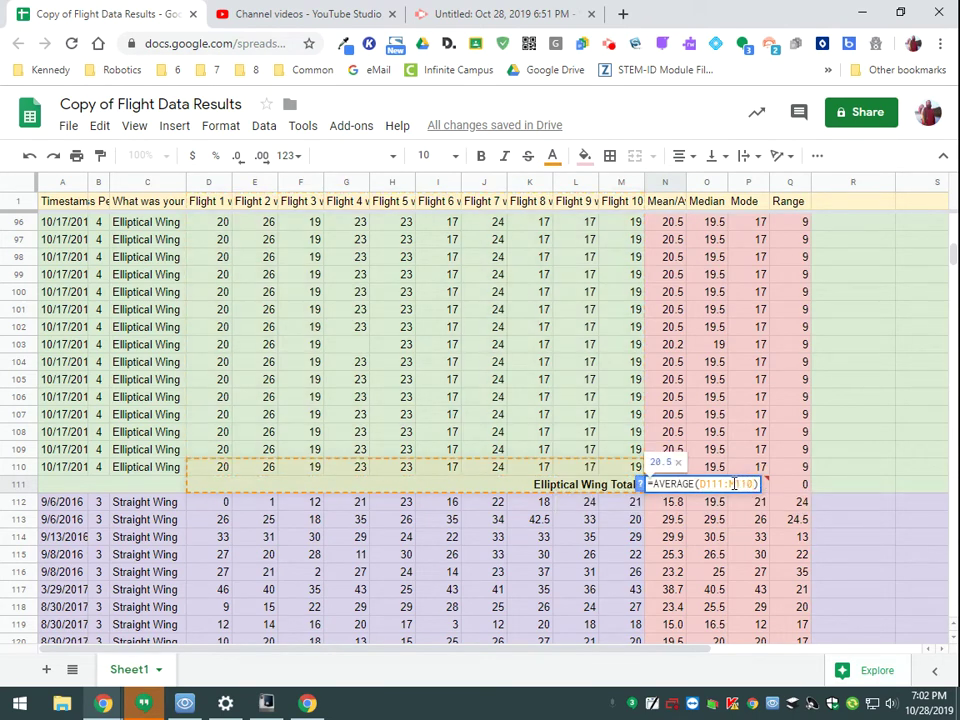
Step: Set the start of the averaged range in N111 to D57, the first Elliptical Wing row, and commit the formula
{"action": "scroll", "coordinate": [224, 293], "scroll_direction": "up", "scroll_amount": 9}
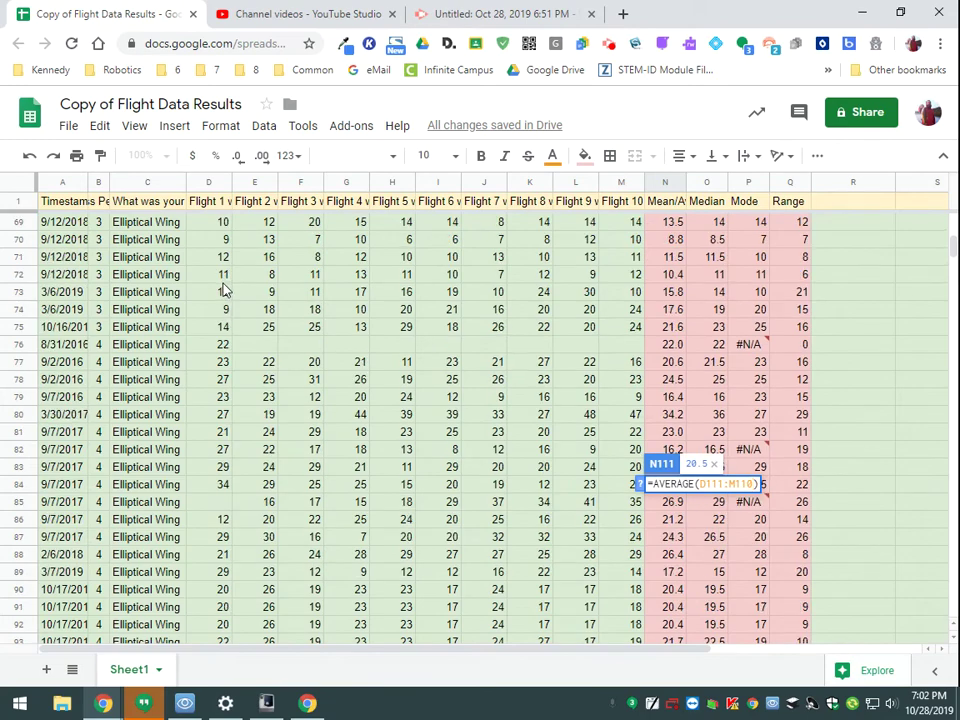
{"action": "scroll", "coordinate": [224, 290], "scroll_direction": "up", "scroll_amount": 4}
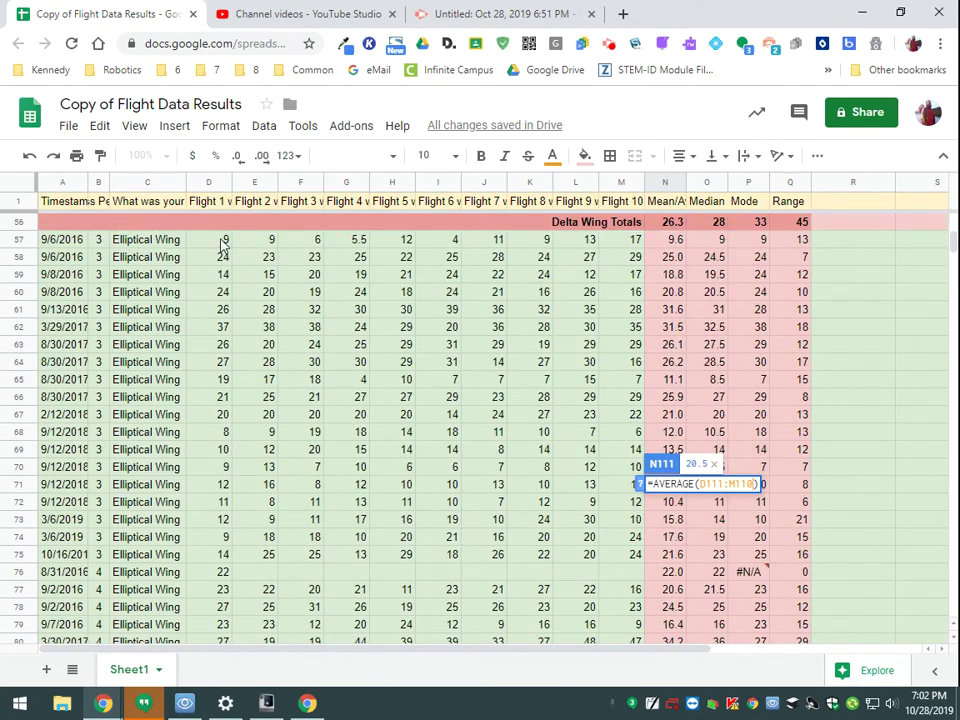
{"action": "scroll", "coordinate": [224, 247], "scroll_direction": "down", "scroll_amount": 8}
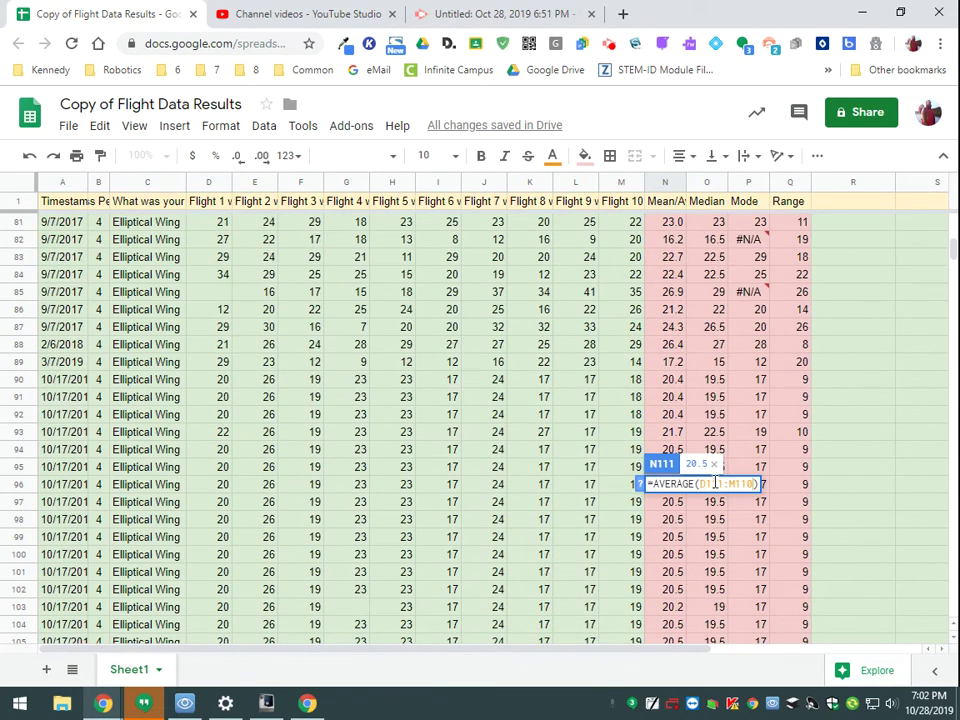
{"action": "left_click_drag", "start_coordinate": [706, 484], "coordinate": [720, 484]}
{"action": "type", "text": "57"}
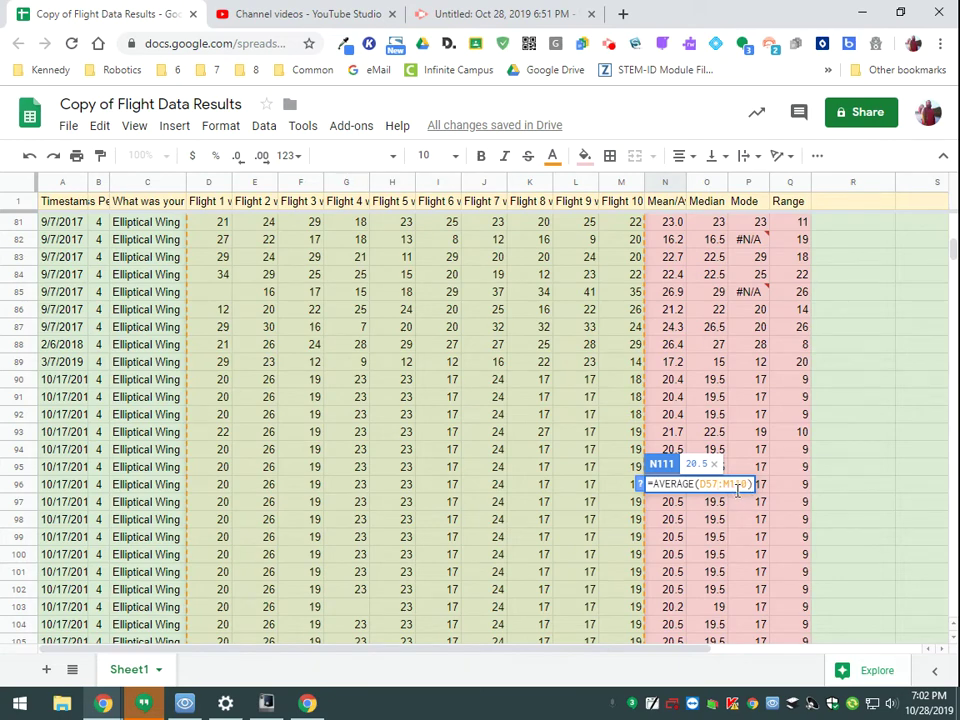
{"action": "key", "text": "Return"}
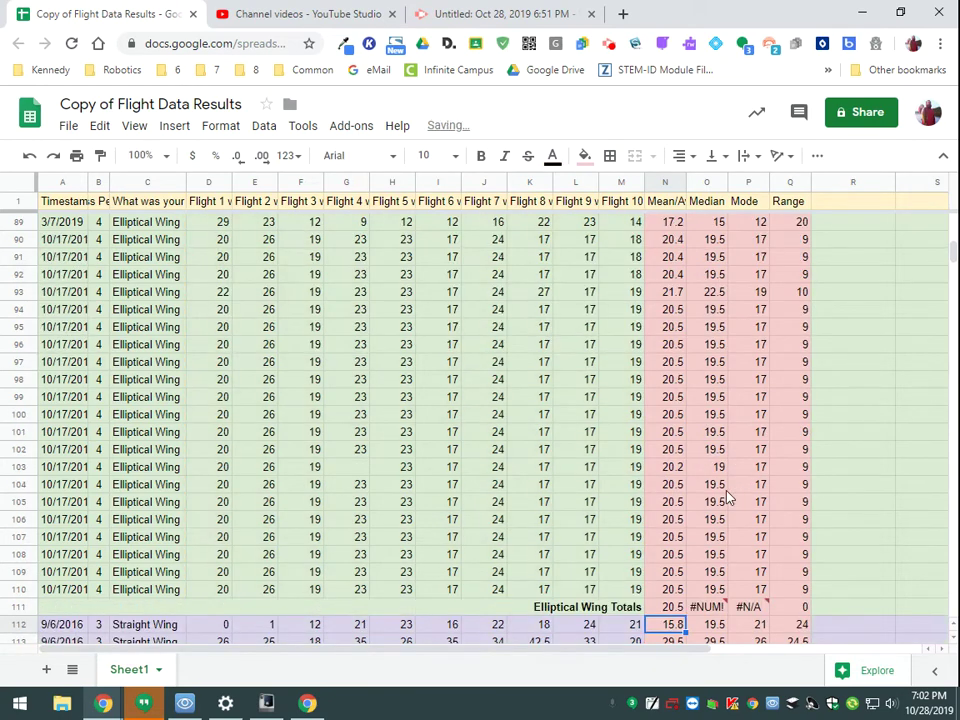
Step: Copy the range reference D57:M110 from the AVERAGE formula in N111, leaving that formula as it is
{"action": "left_click", "coordinate": [718, 608]}
{"action": "double_click", "coordinate": [718, 608]}
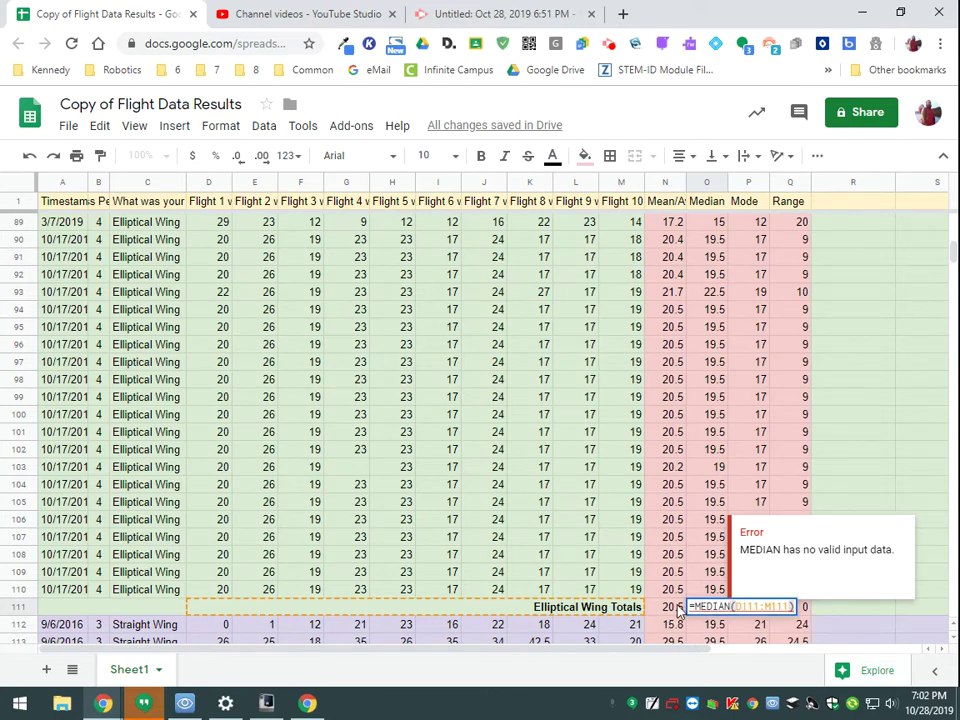
{"action": "key", "text": "Escape"}
{"action": "key", "text": "Left"}
{"action": "key", "text": "Return"}
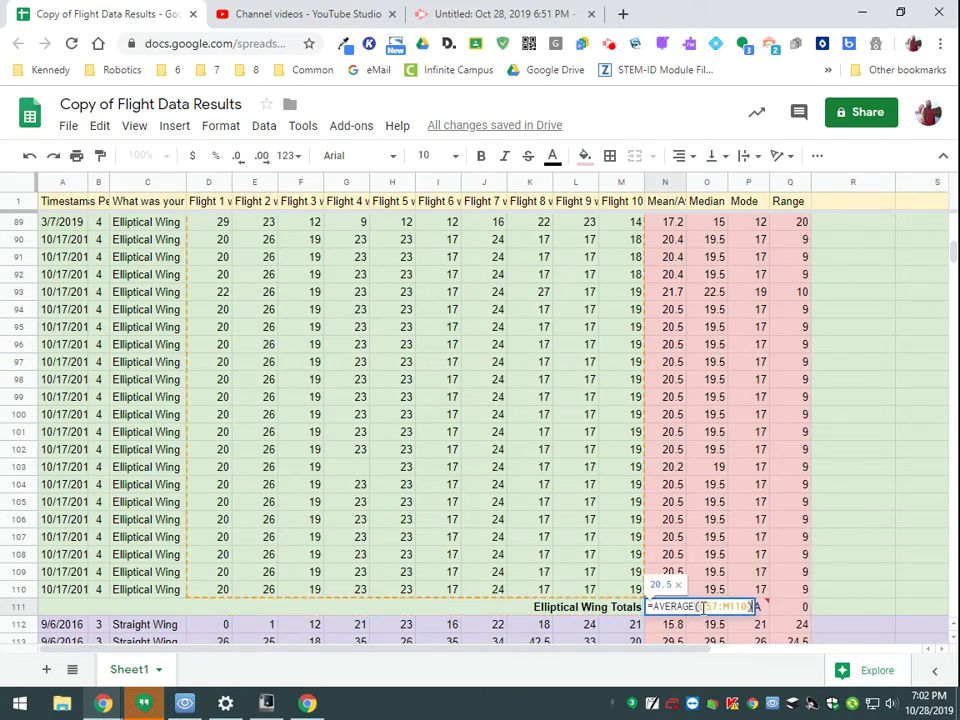
{"action": "left_click_drag", "start_coordinate": [702, 607], "coordinate": [752, 607]}
{"action": "key", "text": "ctrl+c"}
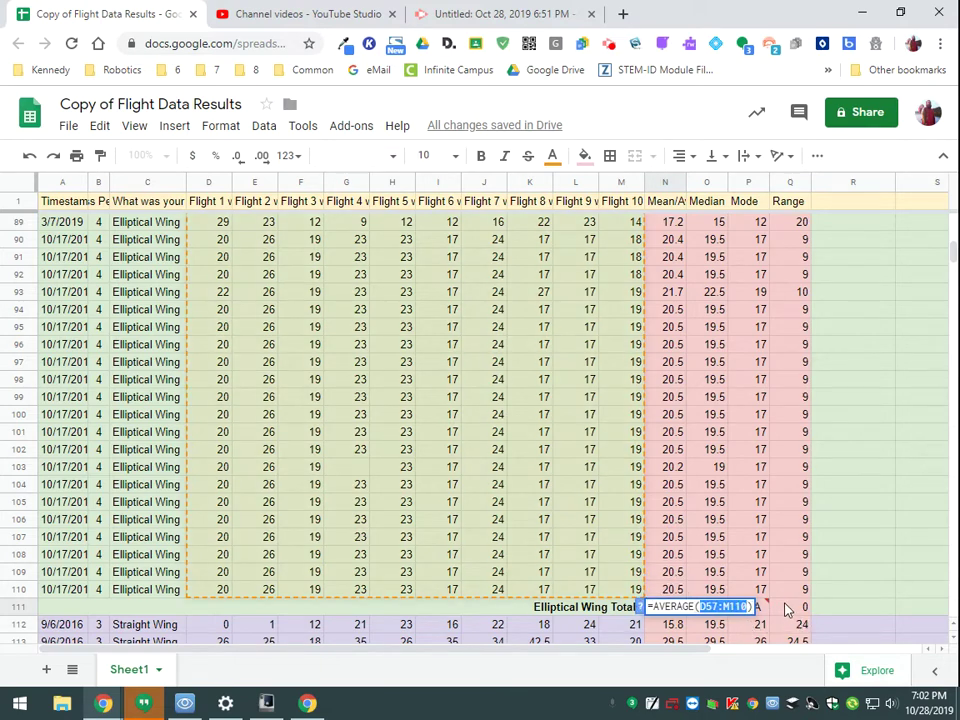
{"action": "left_click", "coordinate": [786, 607]}
Step: Replace the range in the Elliptical Wing Totals MEDIAN formula in O111 with D57:M110 and commit it
{"action": "left_click", "coordinate": [710, 607]}
{"action": "double_click", "coordinate": [710, 607]}
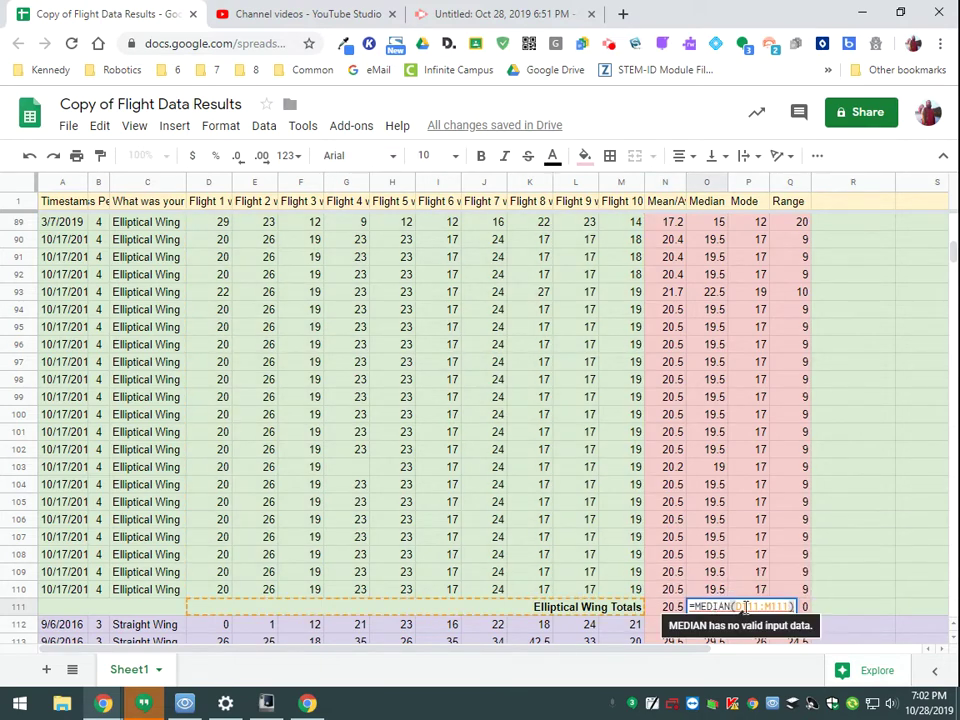
{"action": "left_click_drag", "start_coordinate": [740, 606], "coordinate": [789, 606]}
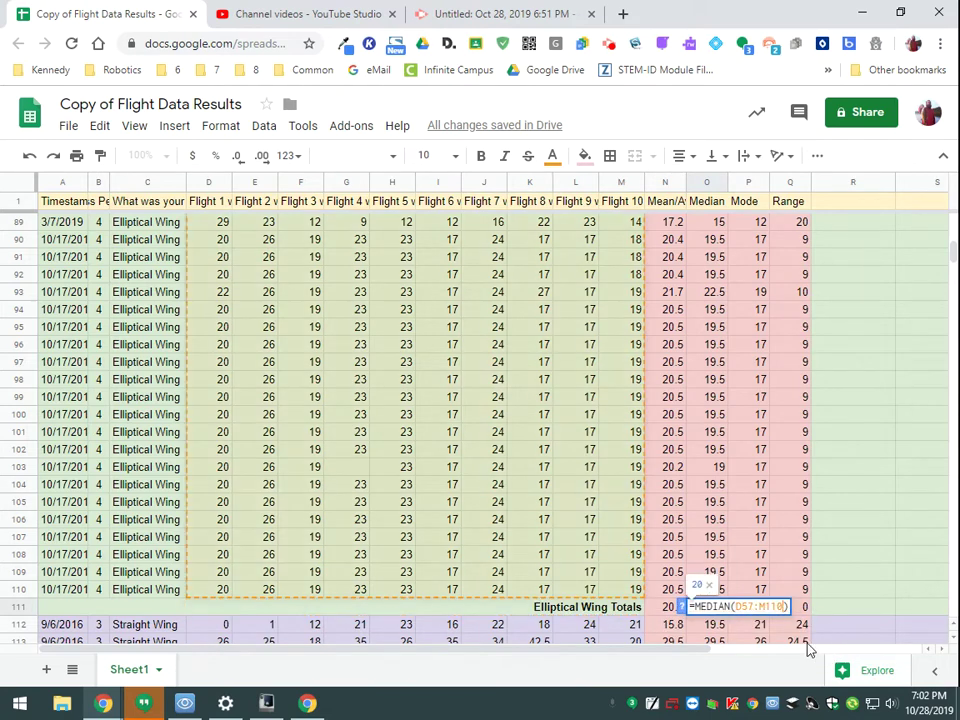
{"action": "left_click", "coordinate": [805, 608]}
Step: Replace the range in the Elliptical Wing Totals MODE formula in P111 with D57:M110 and commit it
{"action": "left_click", "coordinate": [752, 607]}
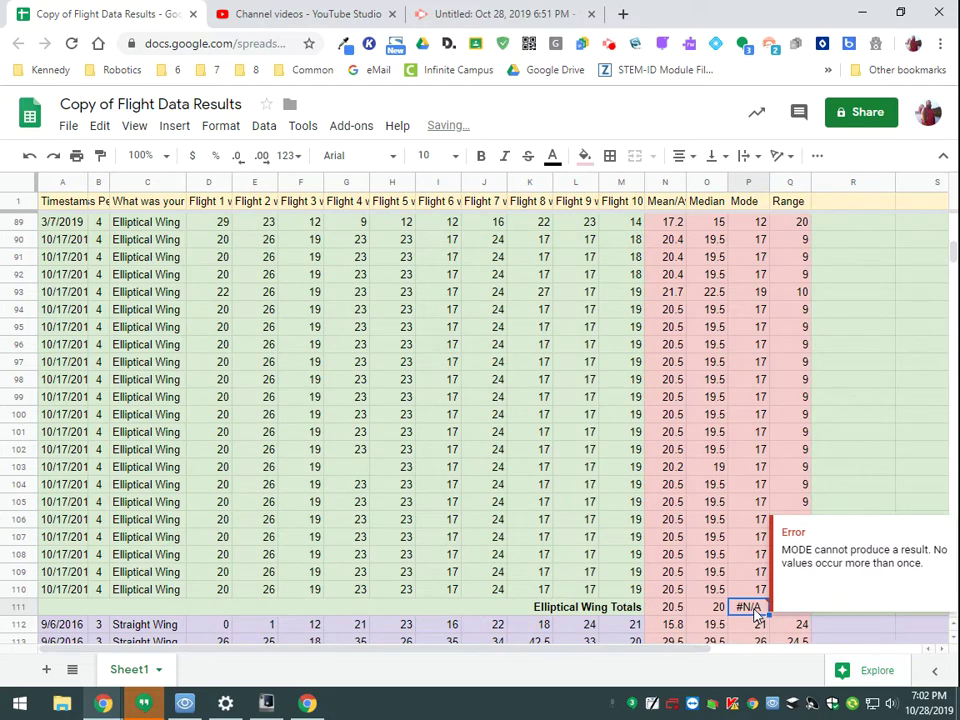
{"action": "double_click", "coordinate": [760, 608]}
{"action": "left_click_drag", "start_coordinate": [767, 607], "coordinate": [815, 606]}
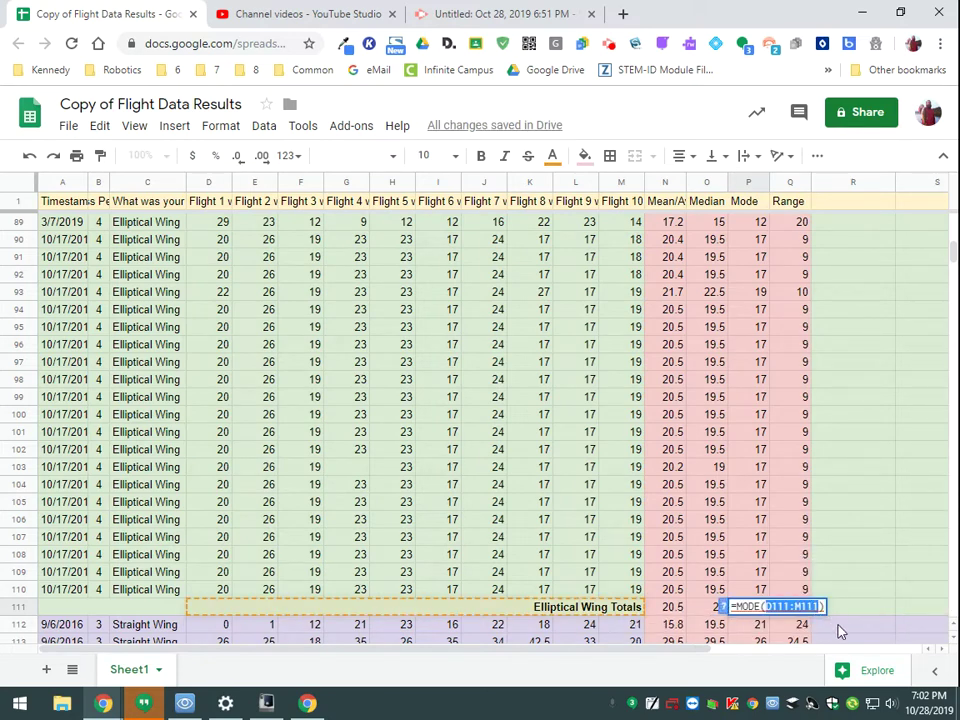
{"action": "key", "text": "ctrl+v"}
{"action": "left_click", "coordinate": [829, 611]}
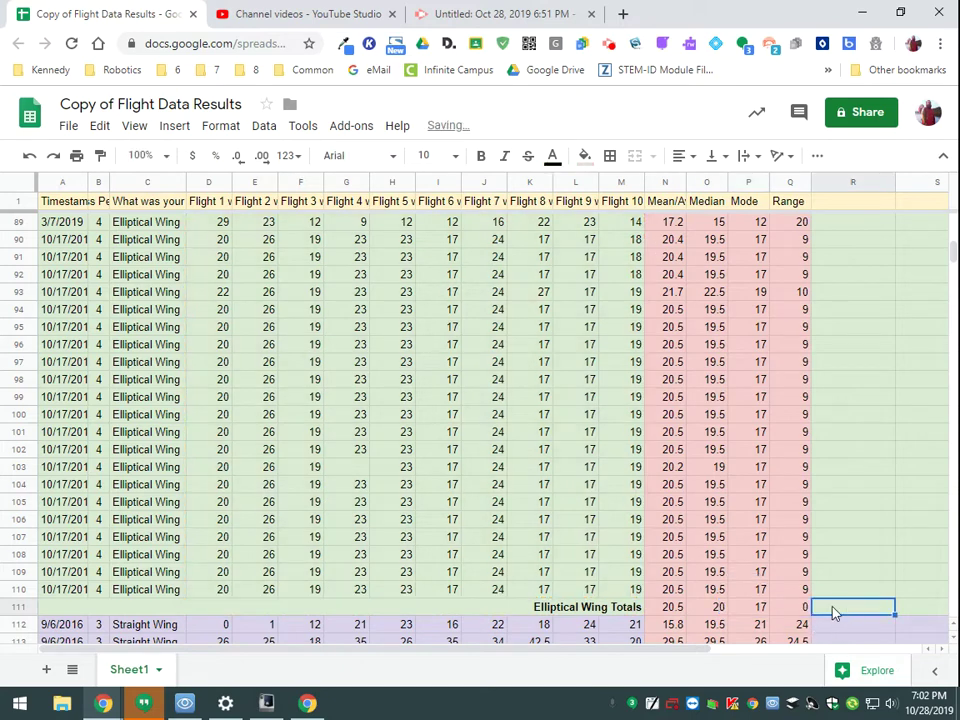
Step: Replace both the MAX and MIN ranges in the Elliptical Wing Totals range formula in Q111 with D57:M110 and commit it
{"action": "double_click", "coordinate": [802, 610]}
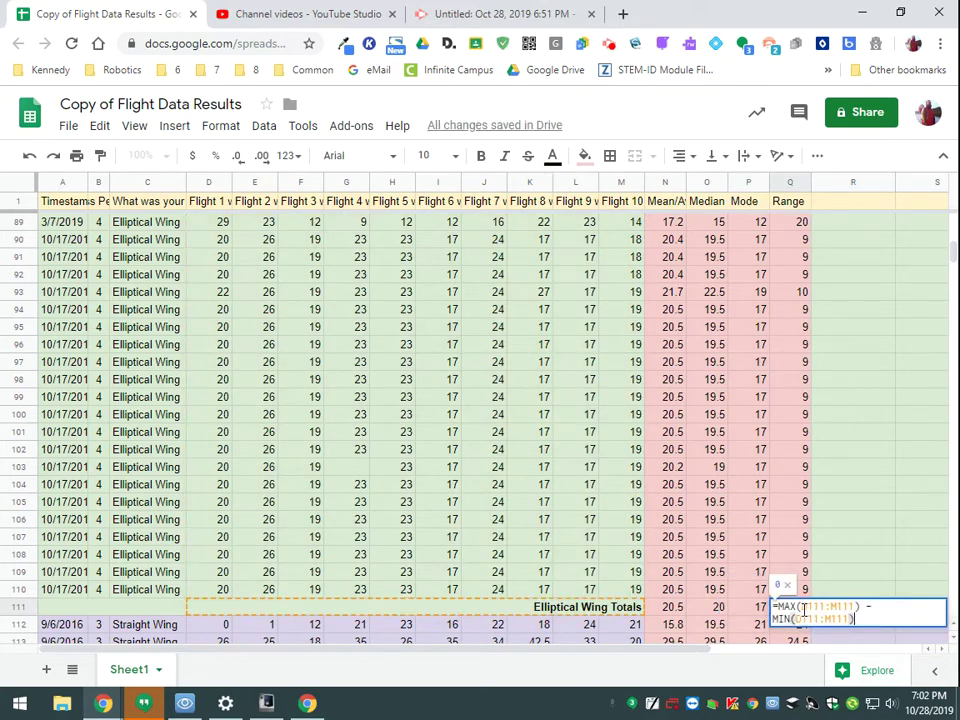
{"action": "left_click_drag", "start_coordinate": [799, 607], "coordinate": [855, 607]}
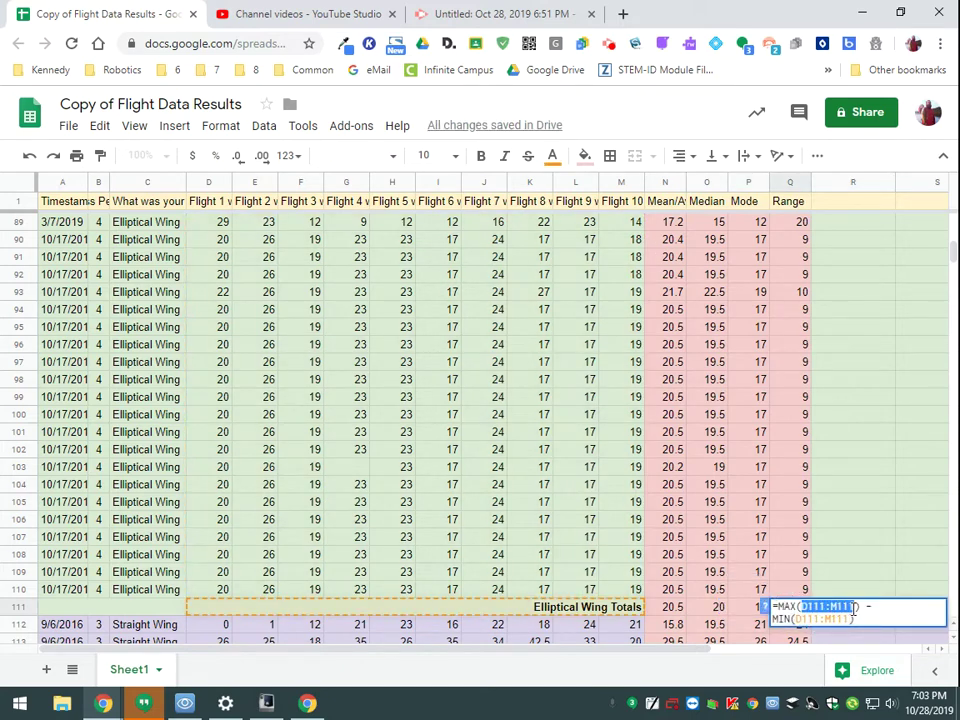
{"action": "key", "text": "ctrl+v"}
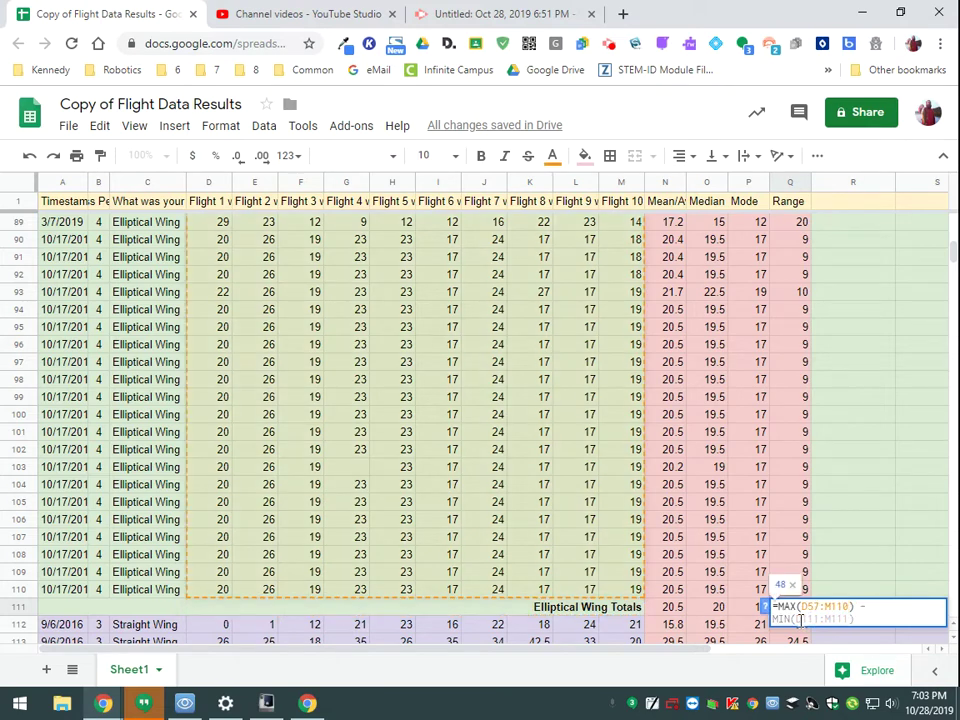
{"action": "left_click_drag", "start_coordinate": [800, 620], "coordinate": [846, 620]}
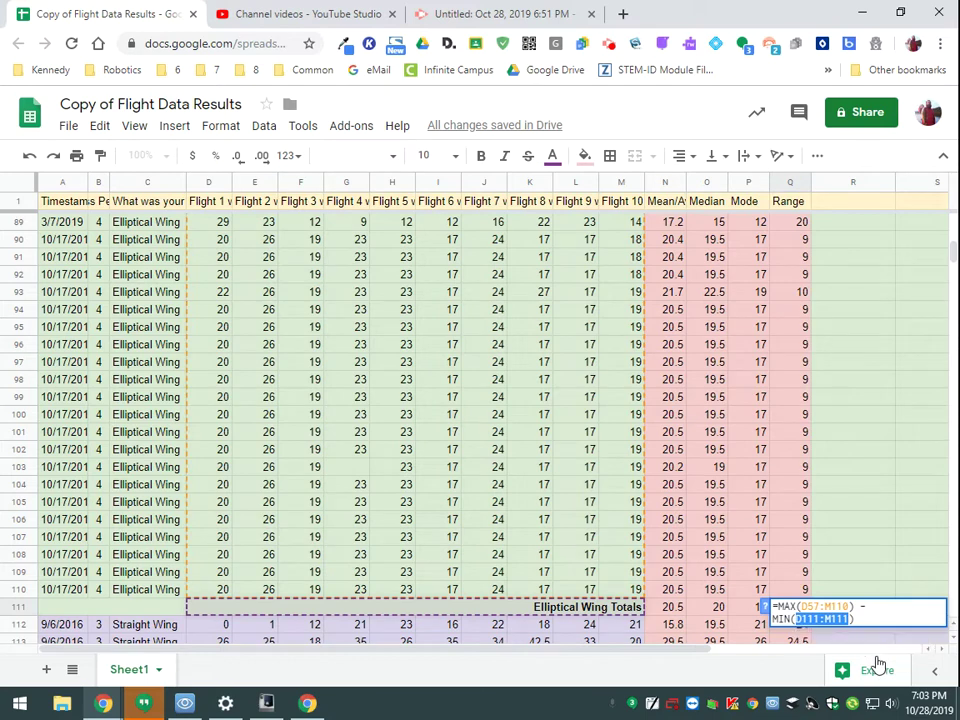
{"action": "key", "text": "ctrl+v"}
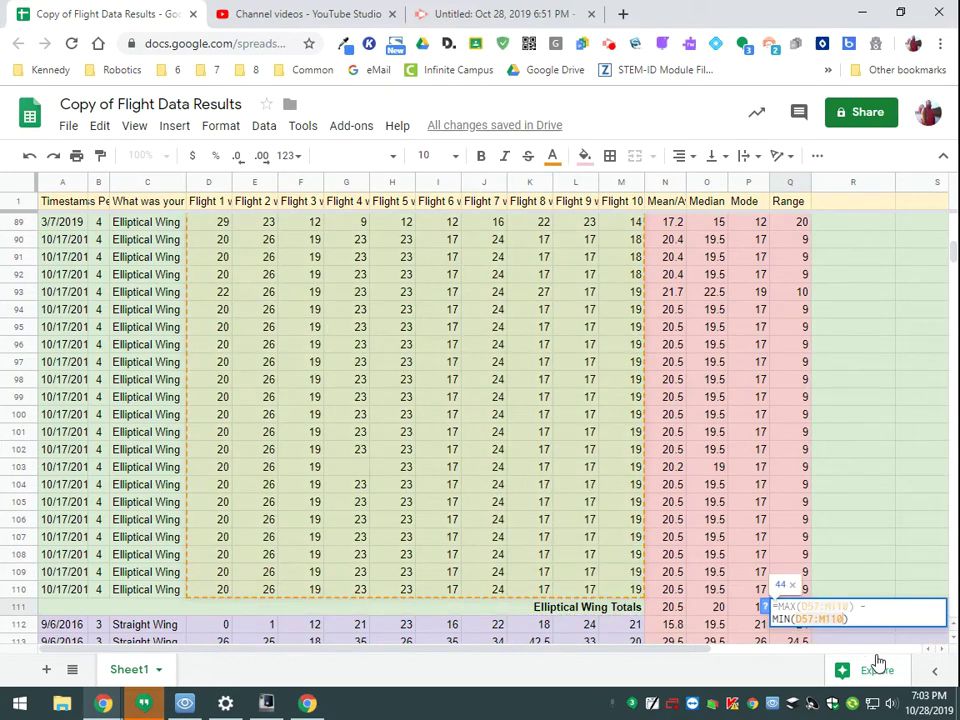
{"action": "key", "text": "Return"}
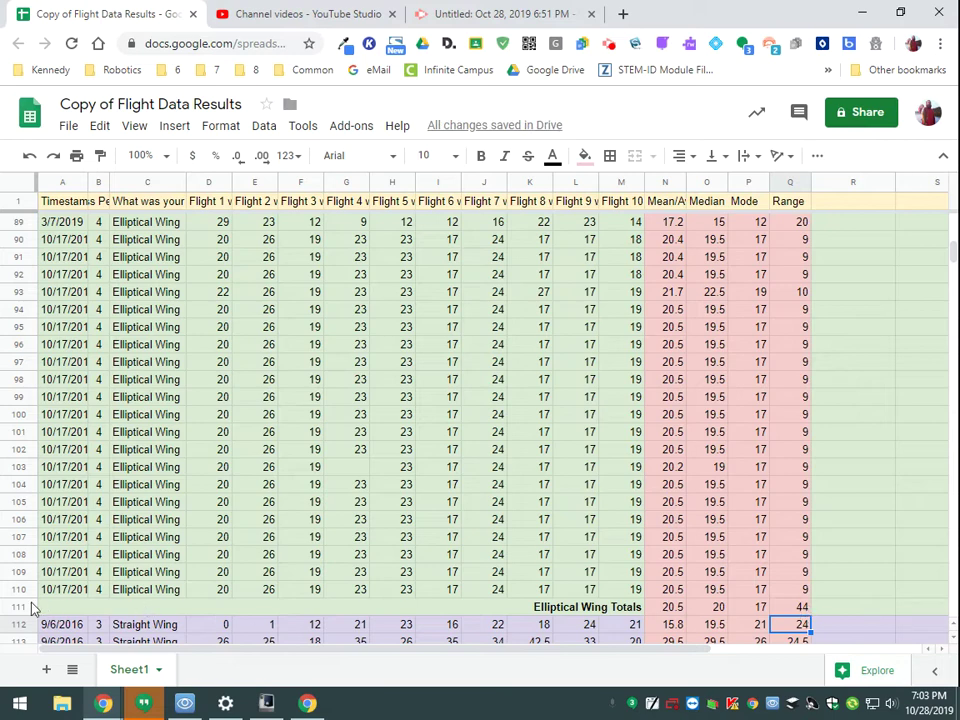
Step: Make the Elliptical Wing Totals row from A111 through Q111 bold and fill it with the next darker shade of light green
{"action": "left_click_drag", "start_coordinate": [65, 609], "coordinate": [803, 607]}
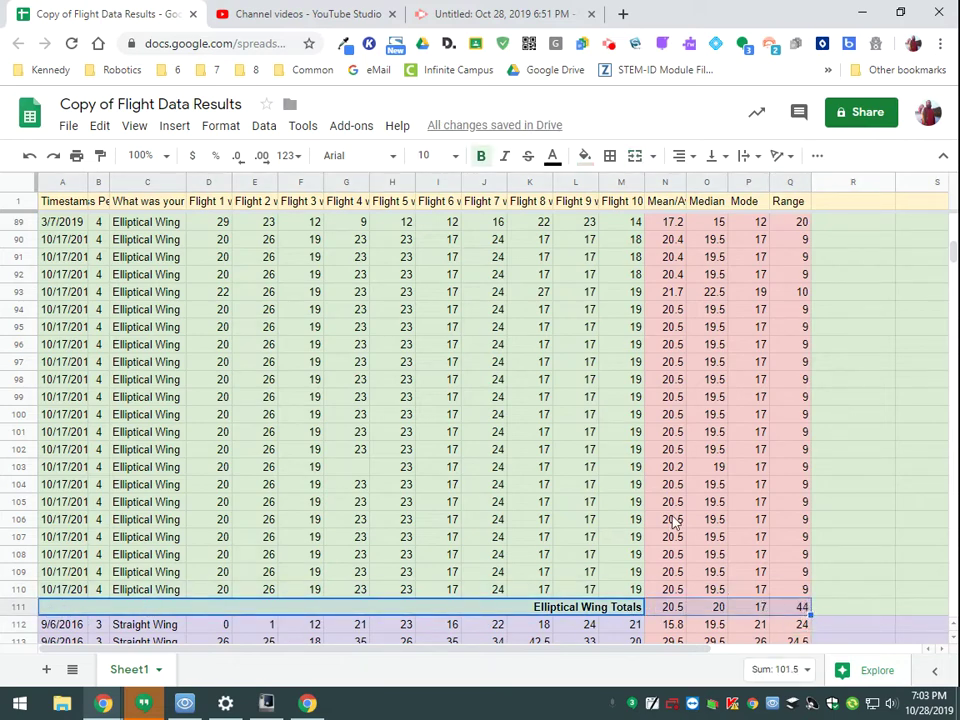
{"action": "left_click", "coordinate": [481, 158]}
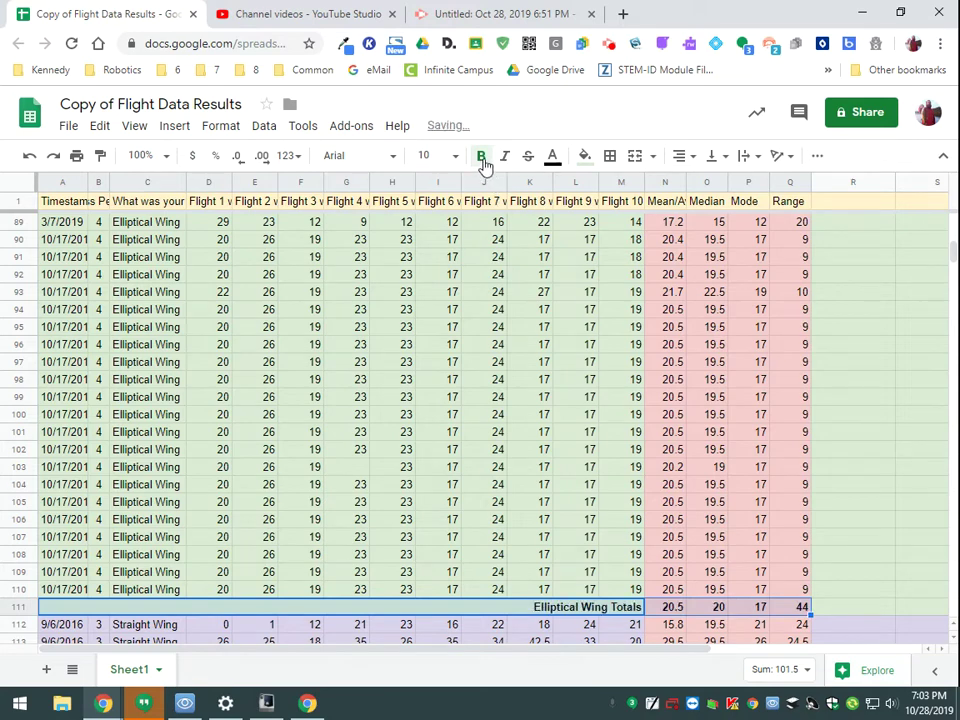
{"action": "left_click", "coordinate": [584, 156]}
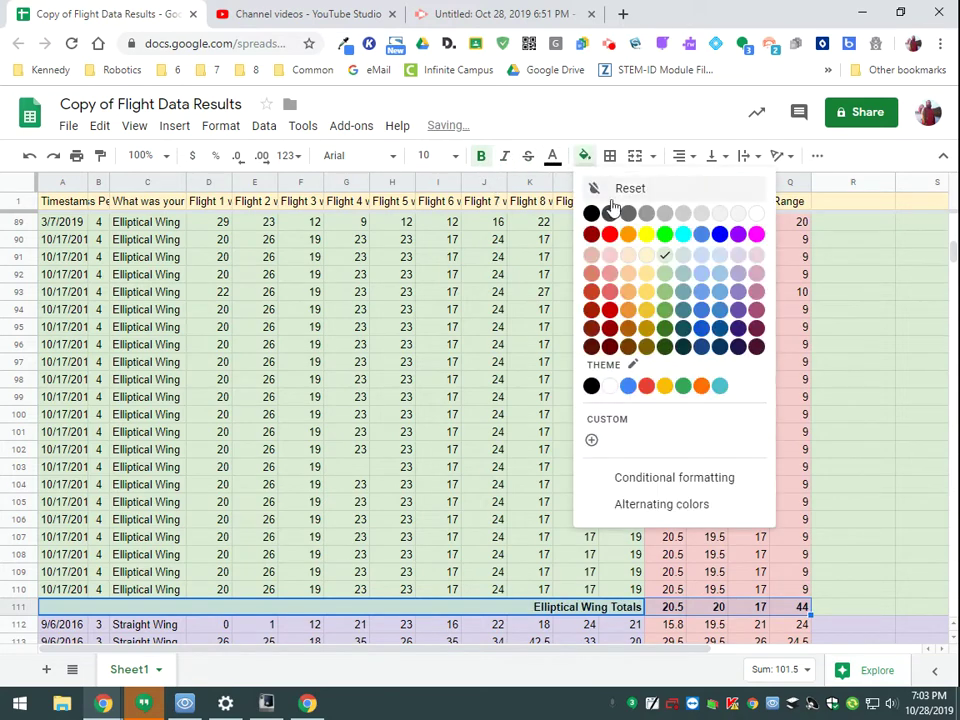
{"action": "left_click", "coordinate": [666, 280]}
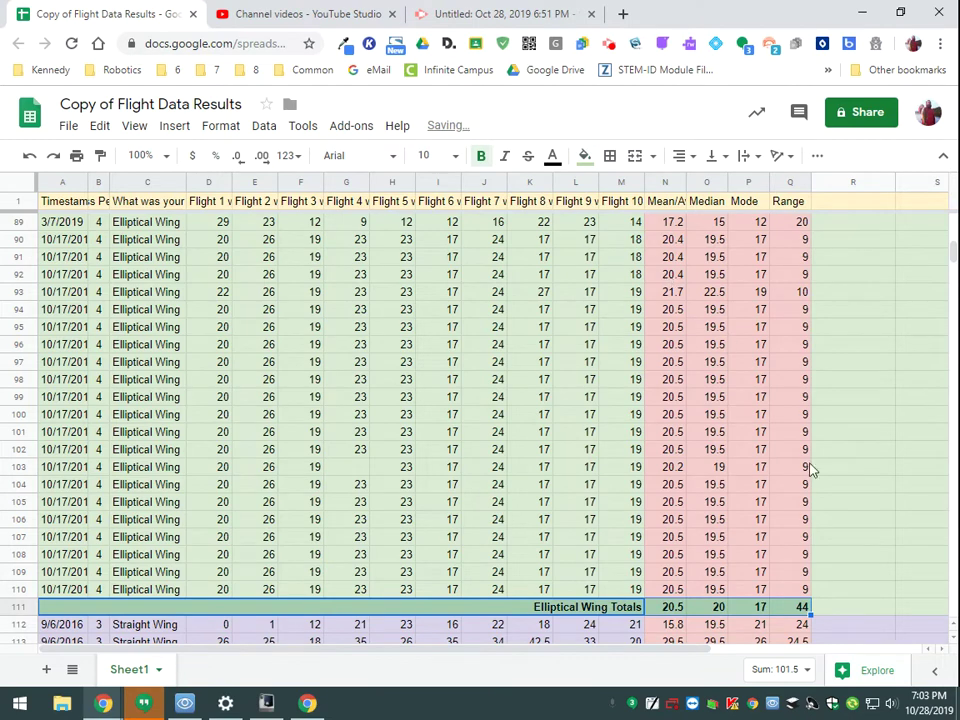
{"action": "left_click", "coordinate": [866, 540]}
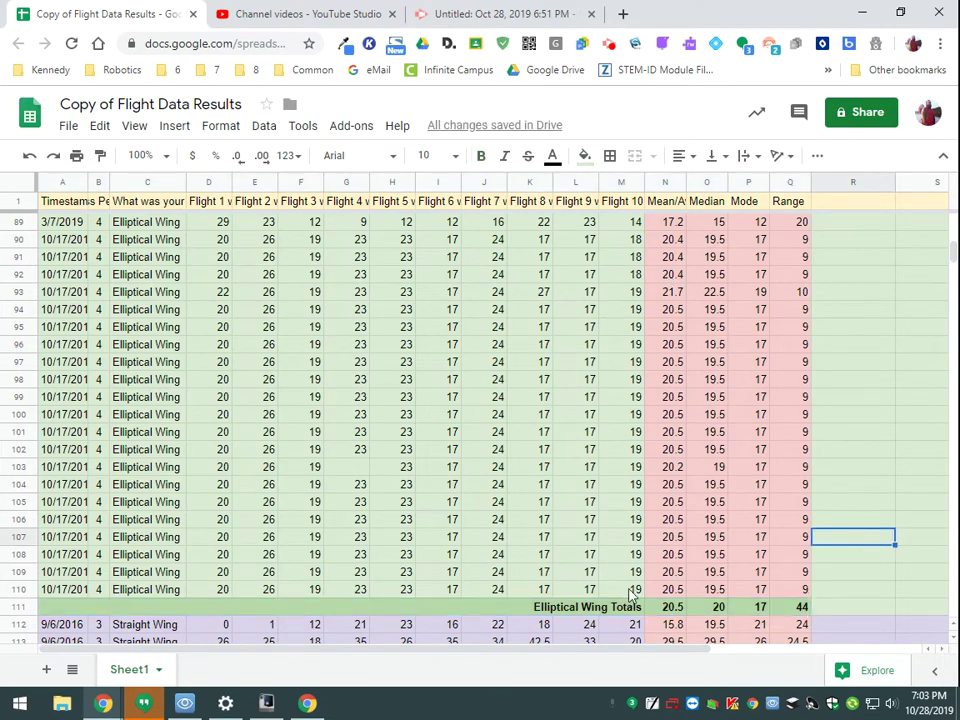
Step: Change the range in the Straight Wing Totals AVERAGE formula in N164 to D112:M163, copy that range reference and commit the formula
{"action": "scroll", "coordinate": [760, 590], "scroll_direction": "down", "scroll_amount": 5}
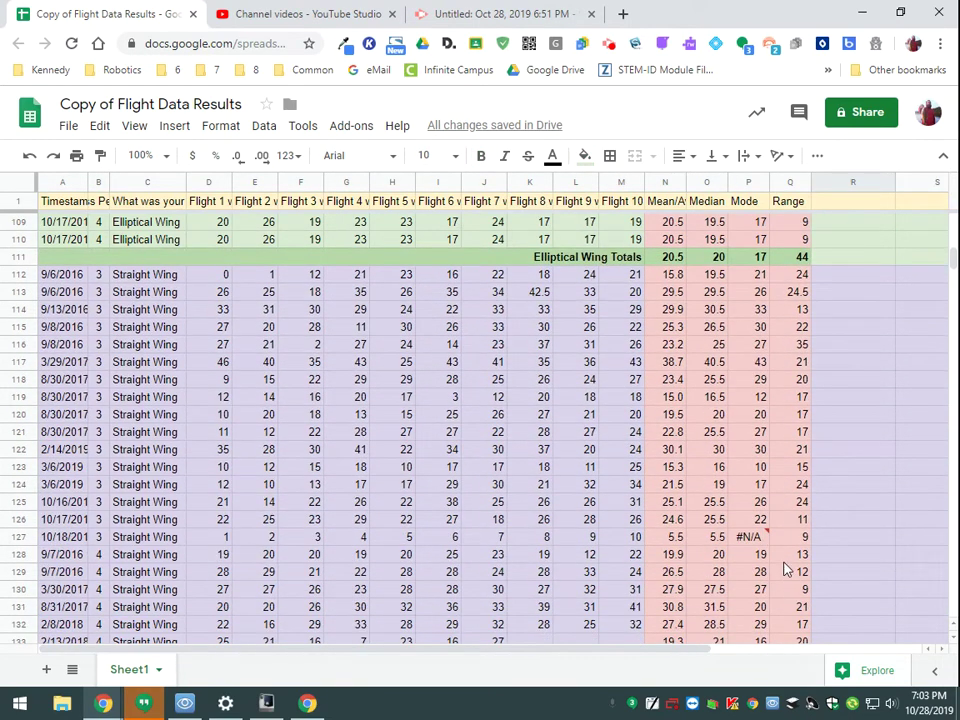
{"action": "scroll", "coordinate": [725, 470], "scroll_direction": "down", "scroll_amount": 8}
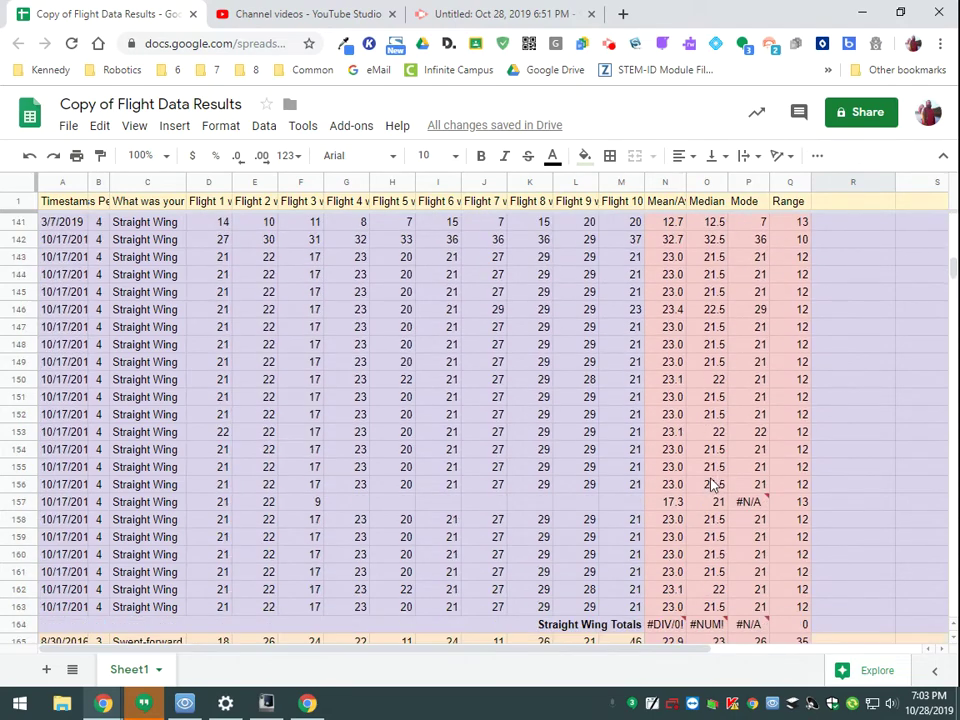
{"action": "scroll", "coordinate": [712, 484], "scroll_direction": "up", "scroll_amount": 10}
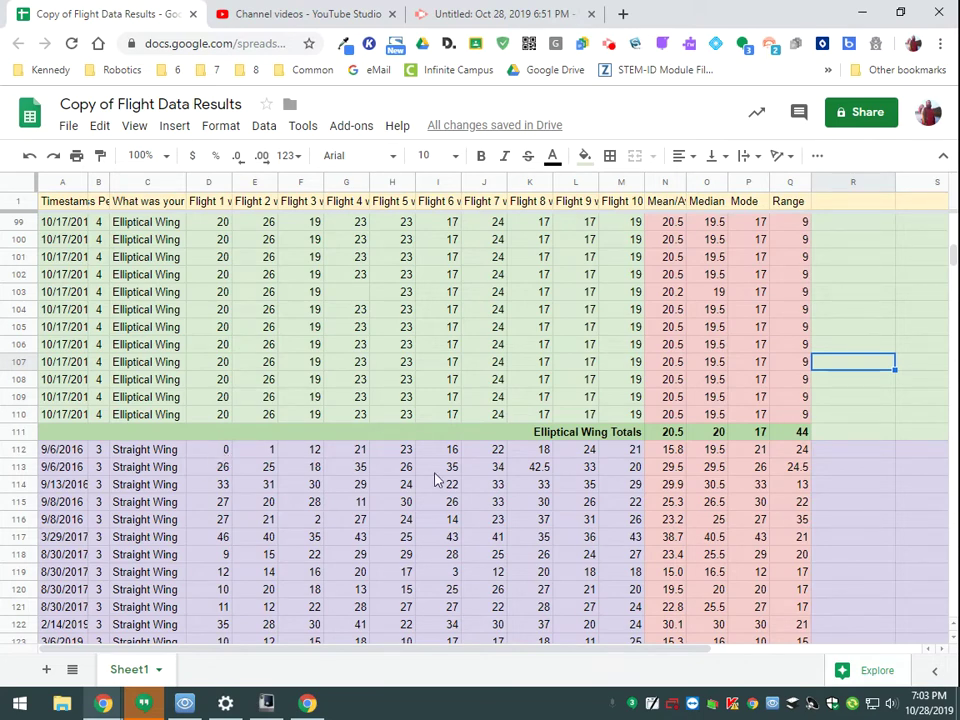
{"action": "scroll", "coordinate": [810, 548], "scroll_direction": "down", "scroll_amount": 3}
{"action": "scroll", "coordinate": [671, 570], "scroll_direction": "down", "scroll_amount": 10}
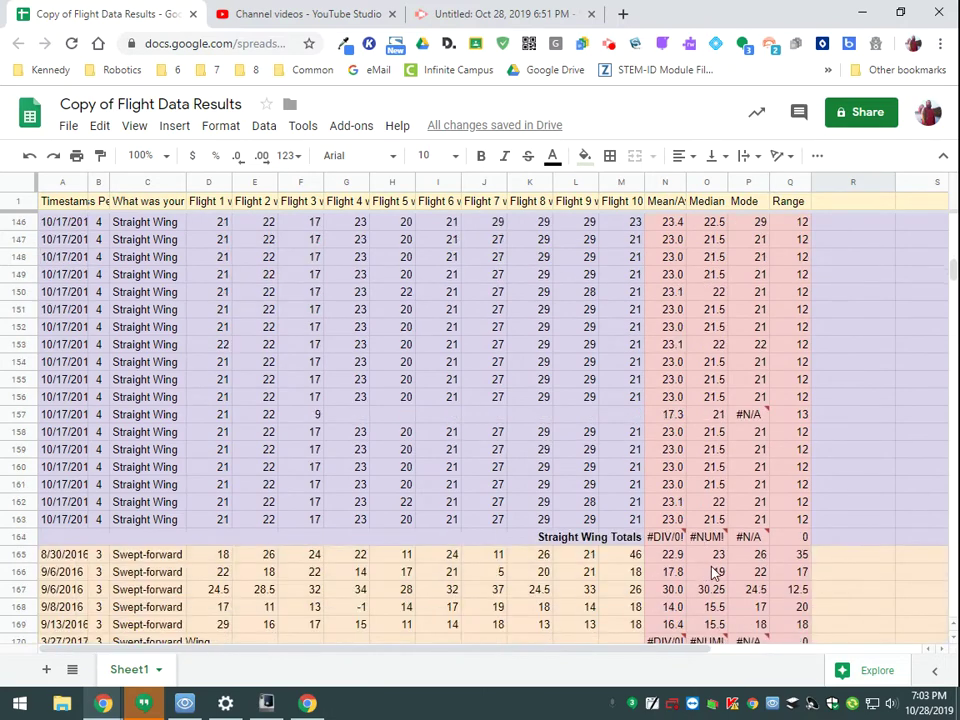
{"action": "left_click", "coordinate": [684, 484]}
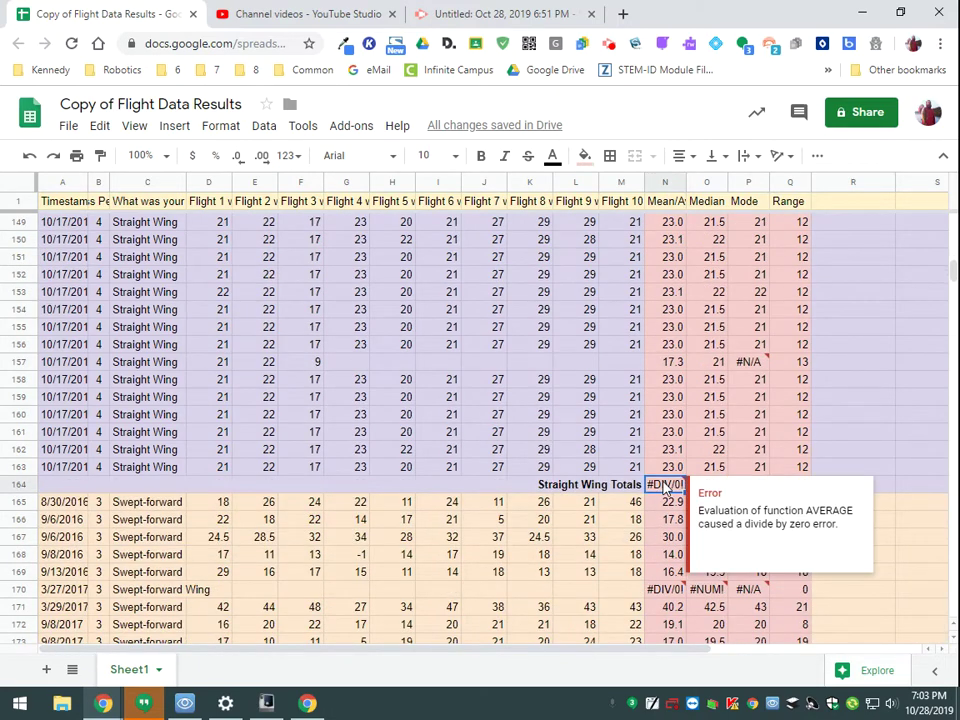
{"action": "double_click", "coordinate": [688, 483]}
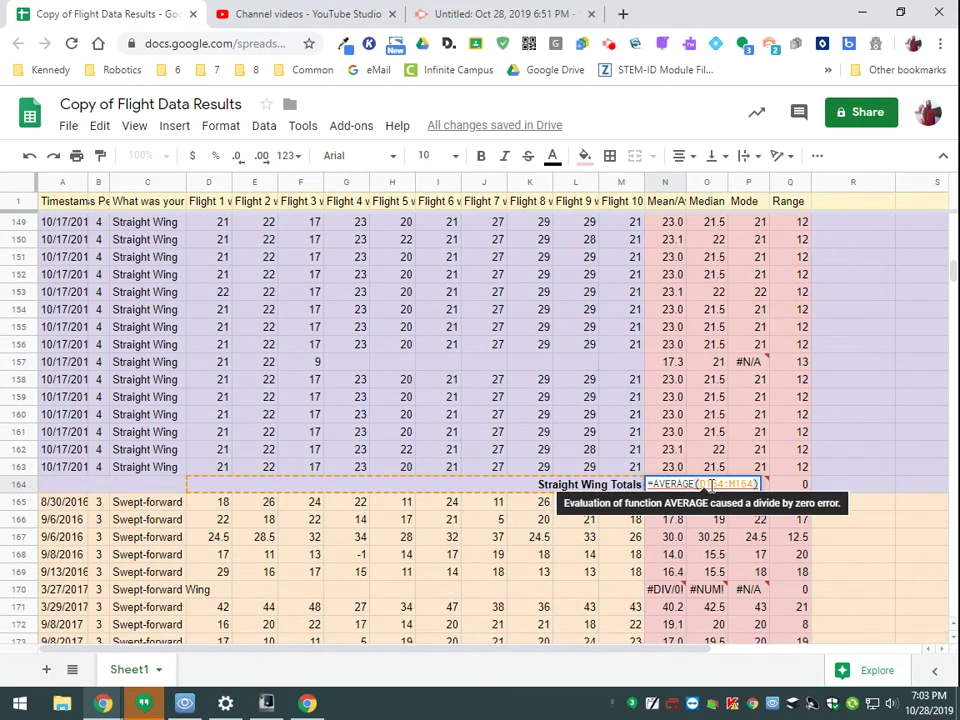
{"action": "left_click_drag", "start_coordinate": [704, 484], "coordinate": [728, 484]}
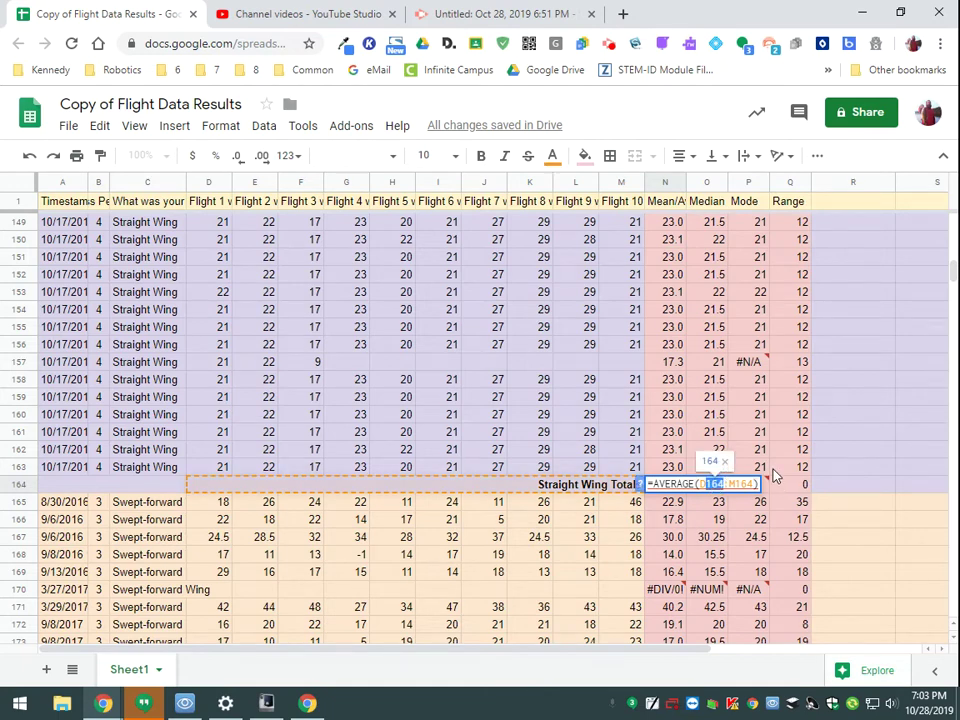
{"action": "type", "text": "112"}
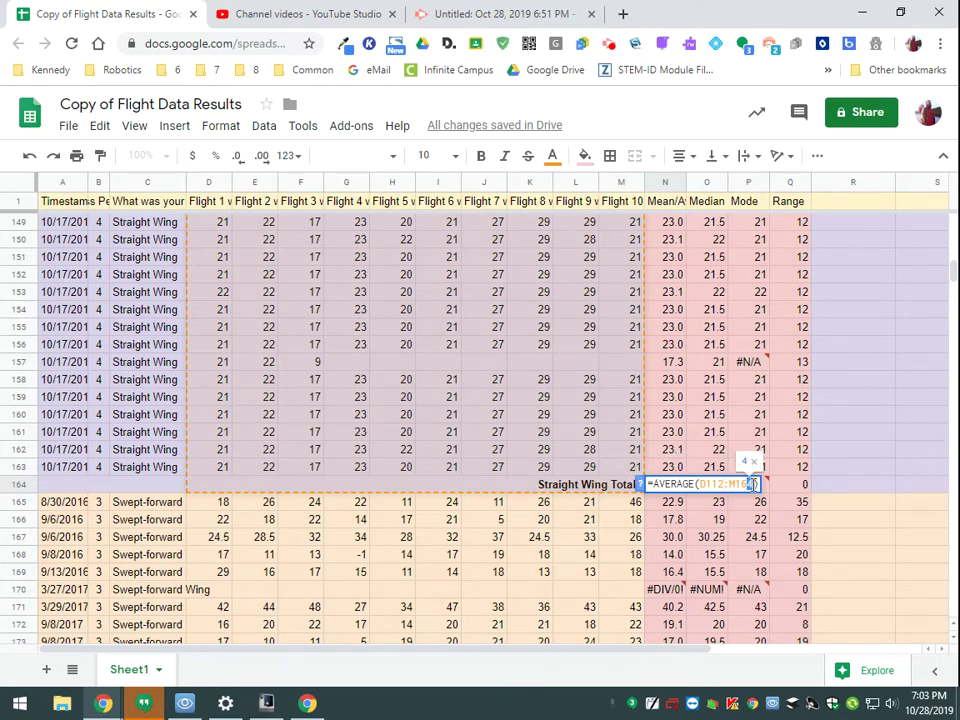
{"action": "type", "text": "3"}
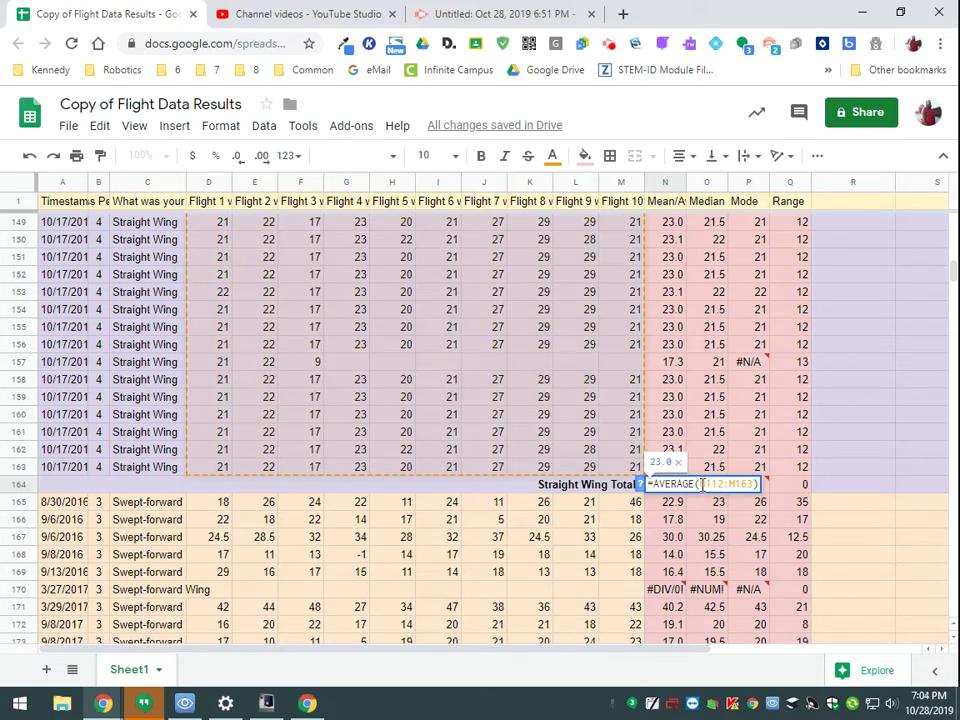
{"action": "left_click_drag", "start_coordinate": [703, 484], "coordinate": [757, 484]}
{"action": "key", "text": "ctrl+c"}
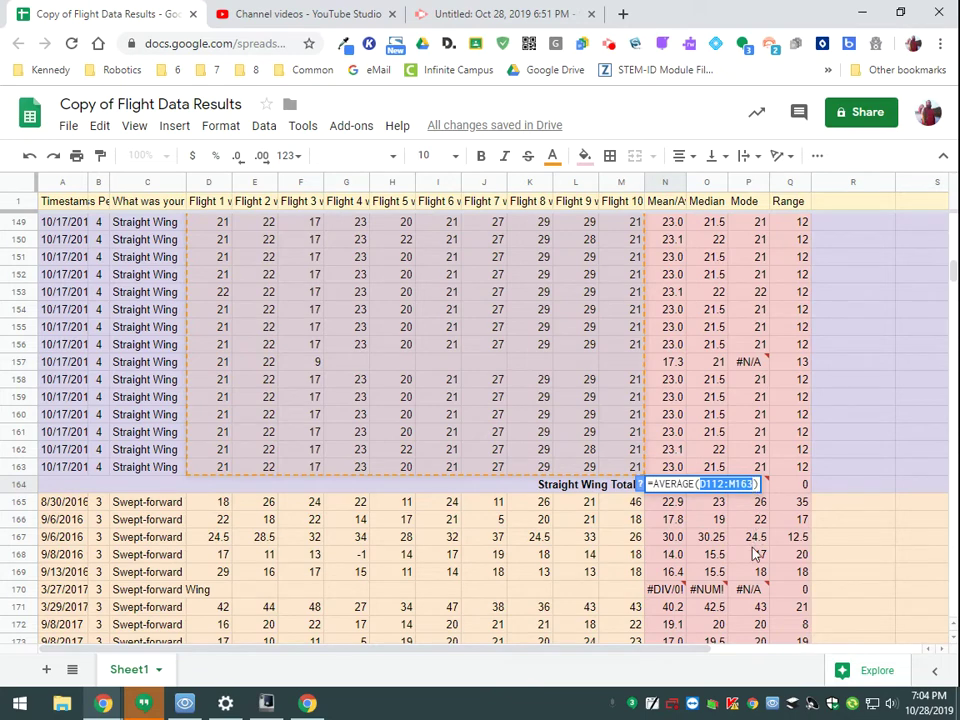
{"action": "key", "text": "Return"}
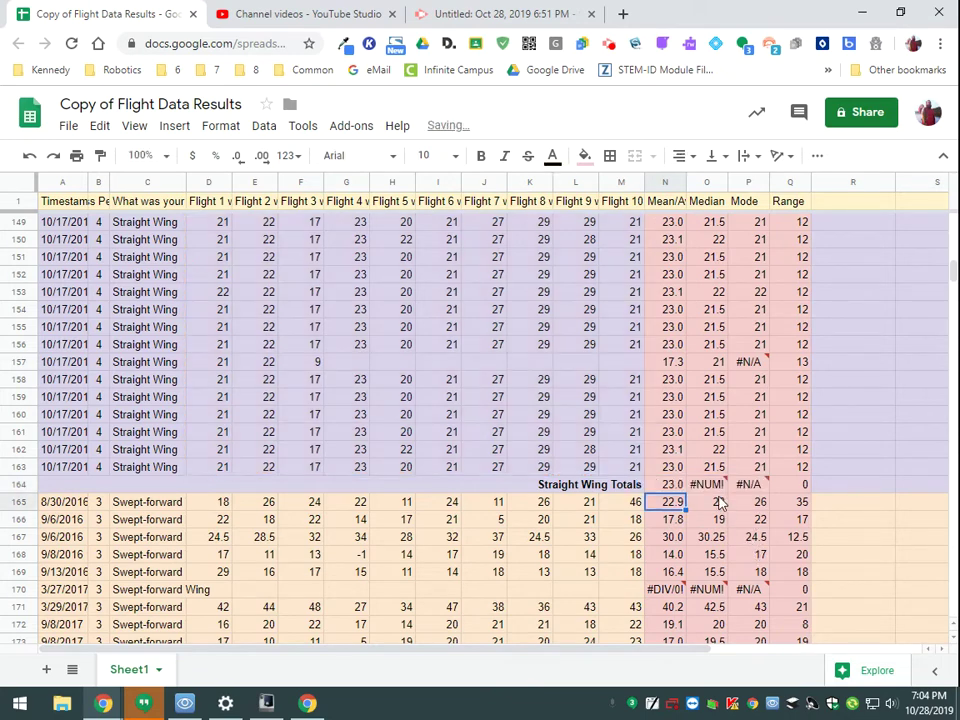
Step: Replace the range in the Straight Wing Totals MEDIAN formula in O164 with D112:M163 and commit it
{"action": "double_click", "coordinate": [713, 486]}
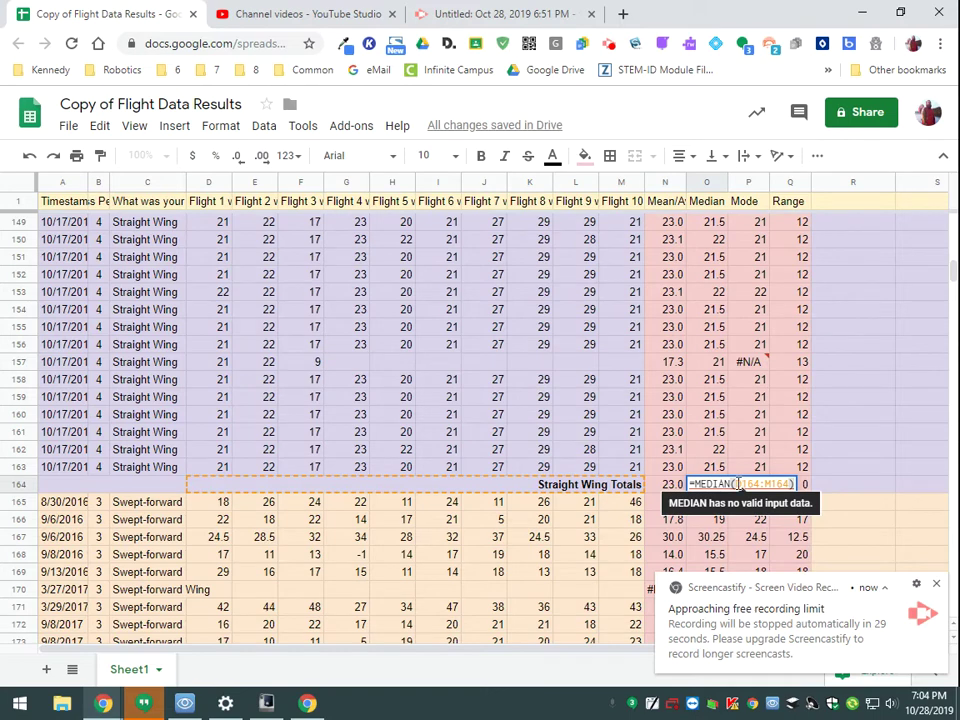
{"action": "left_click_drag", "start_coordinate": [737, 484], "coordinate": [790, 484]}
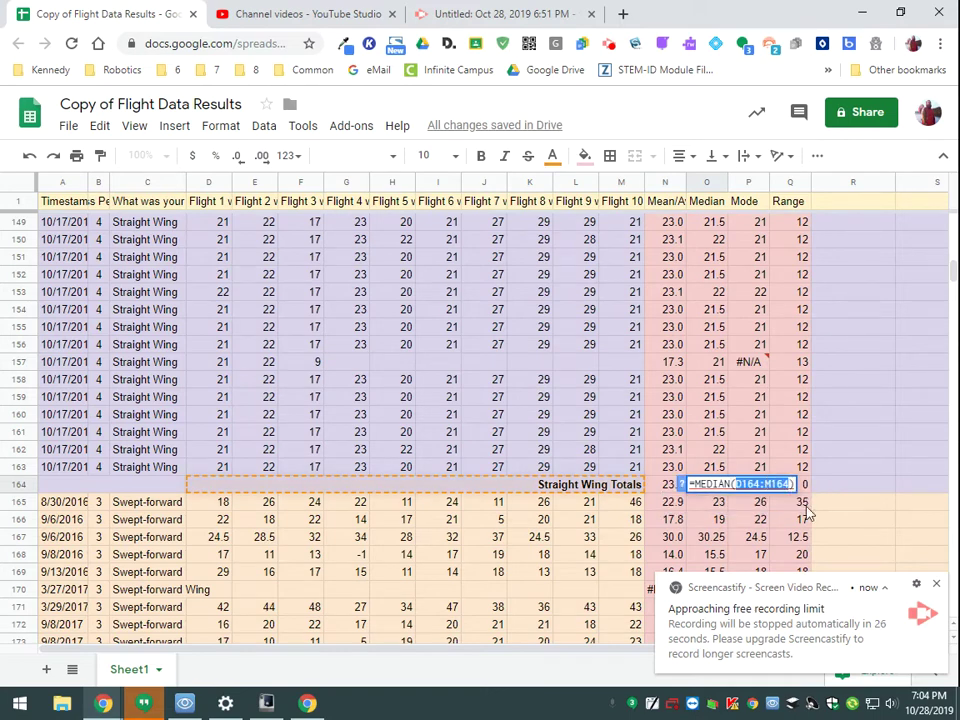
{"action": "type", "text": "D112:M163"}
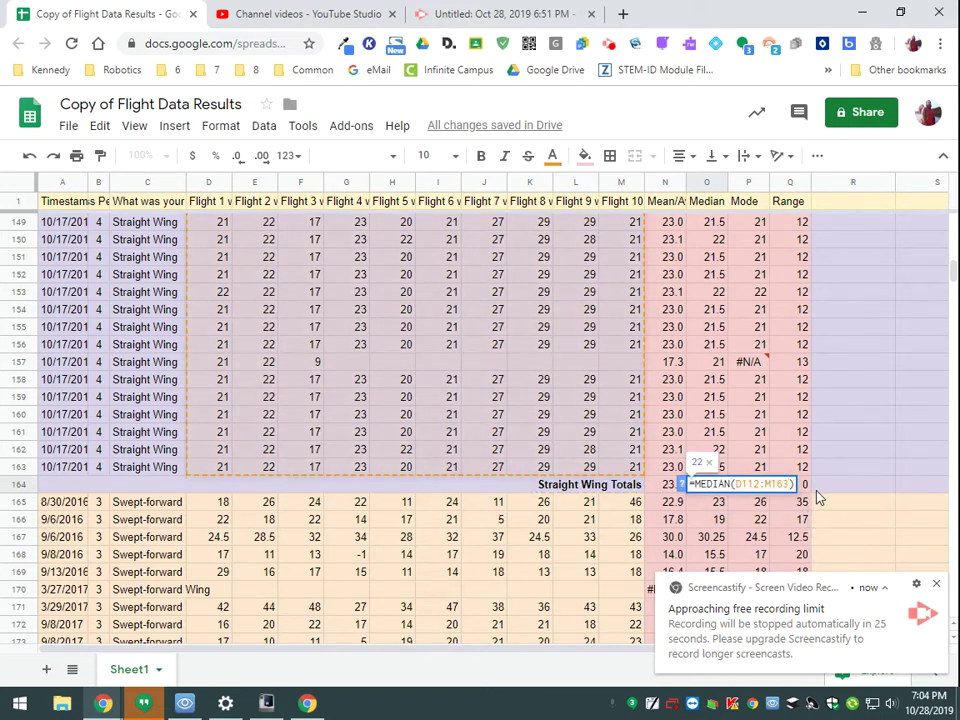
{"action": "key", "text": "Return"}
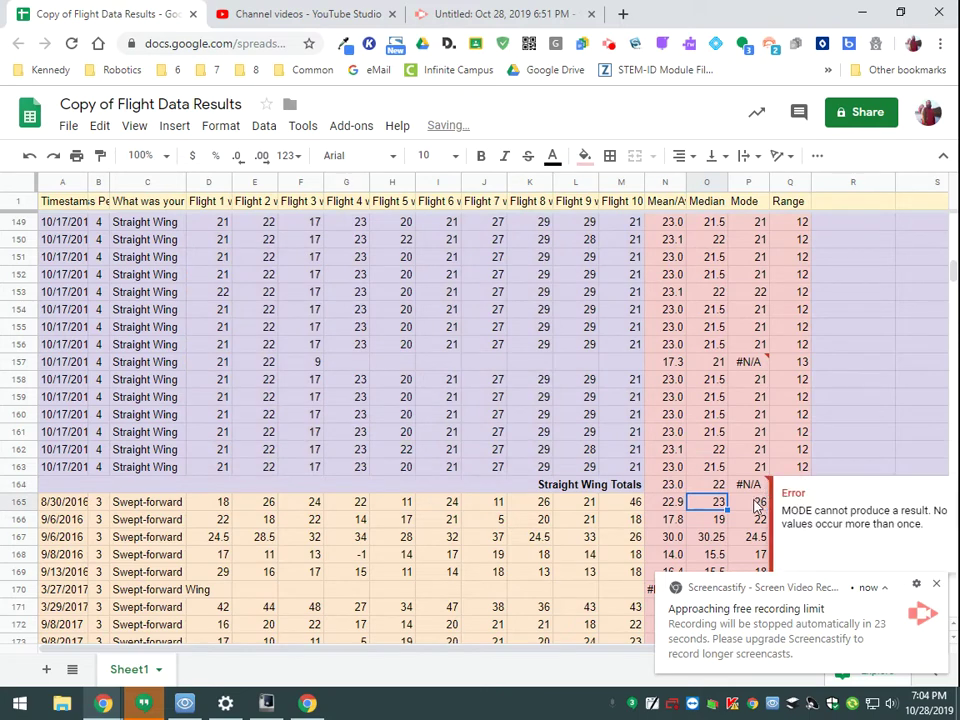
Step: Replace the range in the Straight Wing Totals MODE formula in P164 with D112:M163 and commit it
{"action": "double_click", "coordinate": [753, 488]}
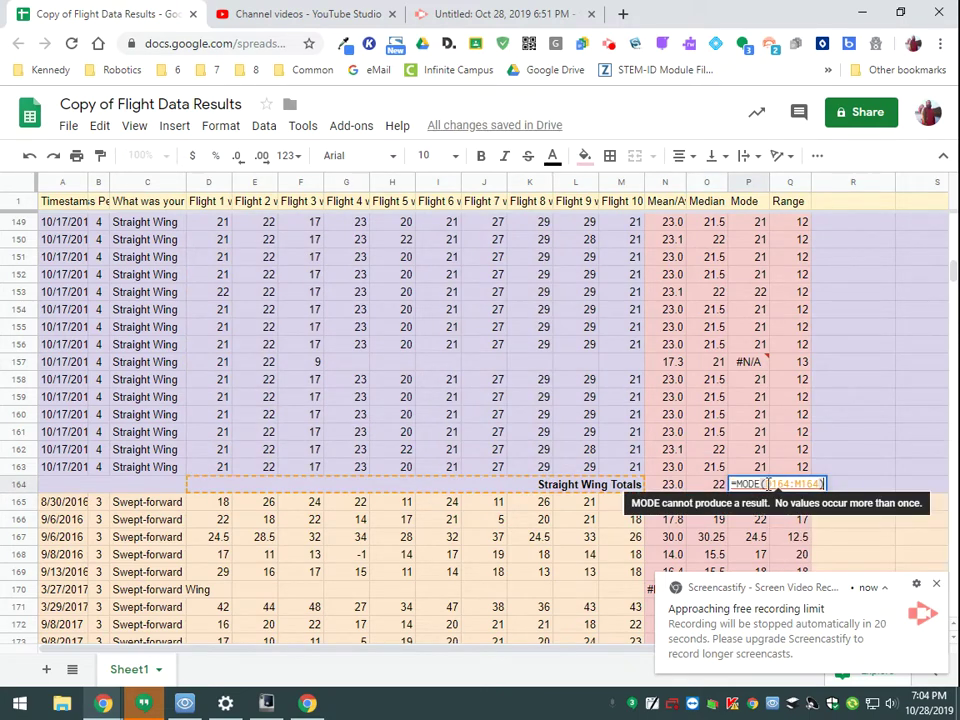
{"action": "double_click", "coordinate": [779, 484]}
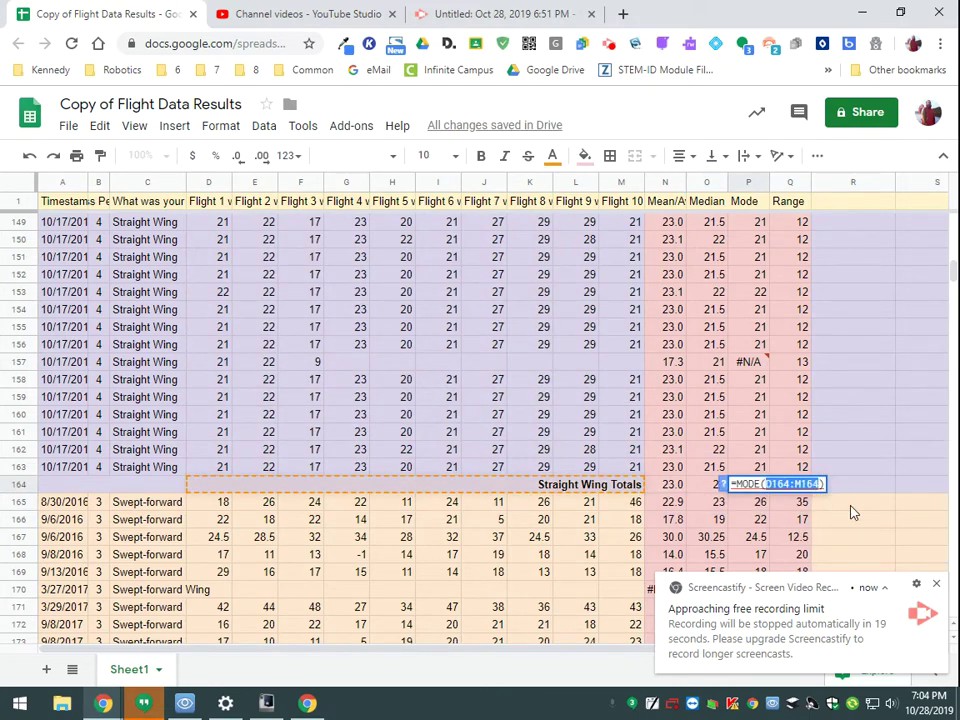
{"action": "key", "text": "ctrl+v"}
{"action": "key", "text": "Return"}
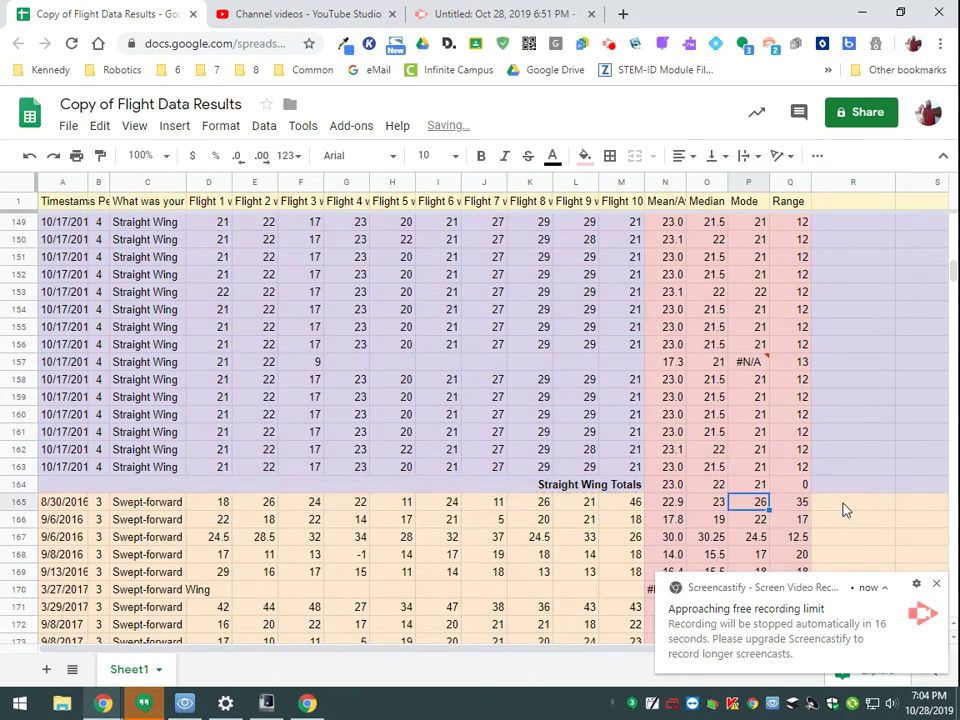
Step: Replace both the MAX and MIN ranges in the Straight Wing Totals range formula in Q164 with D112:M163 and commit it
{"action": "double_click", "coordinate": [801, 487]}
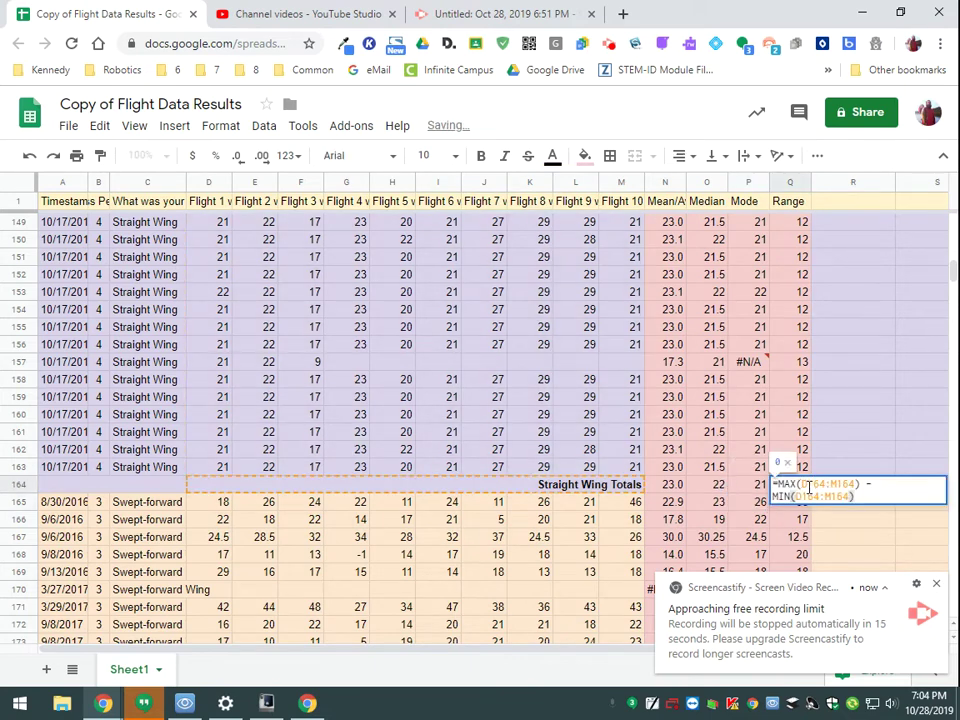
{"action": "left_click_drag", "start_coordinate": [804, 484], "coordinate": [856, 484]}
{"action": "type", "text": "D112:M163"}
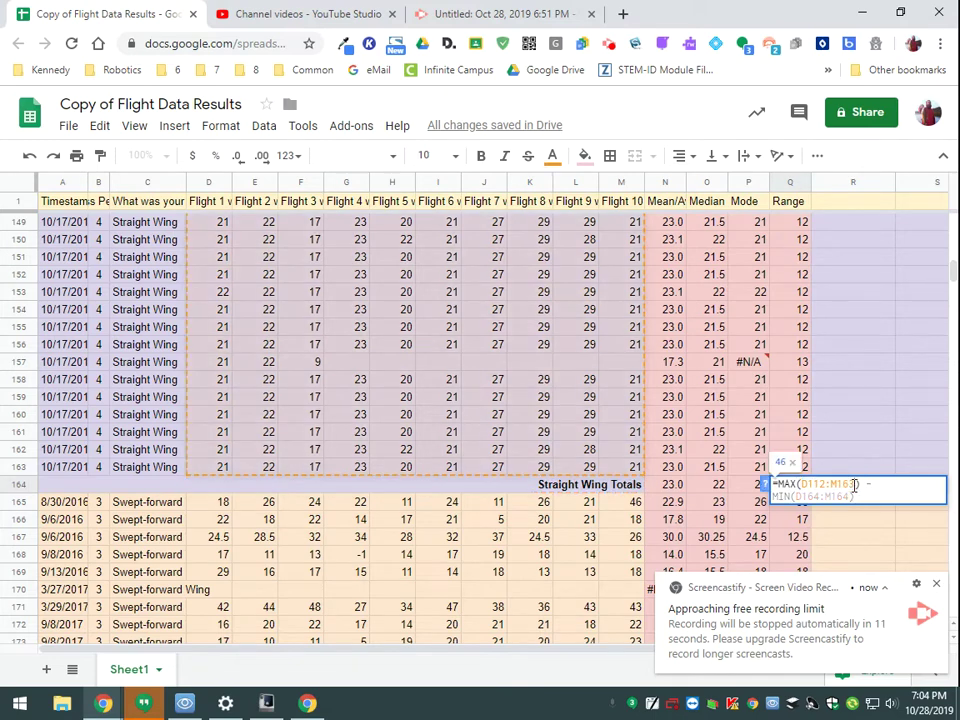
{"action": "left_click_drag", "start_coordinate": [797, 496], "coordinate": [848, 497]}
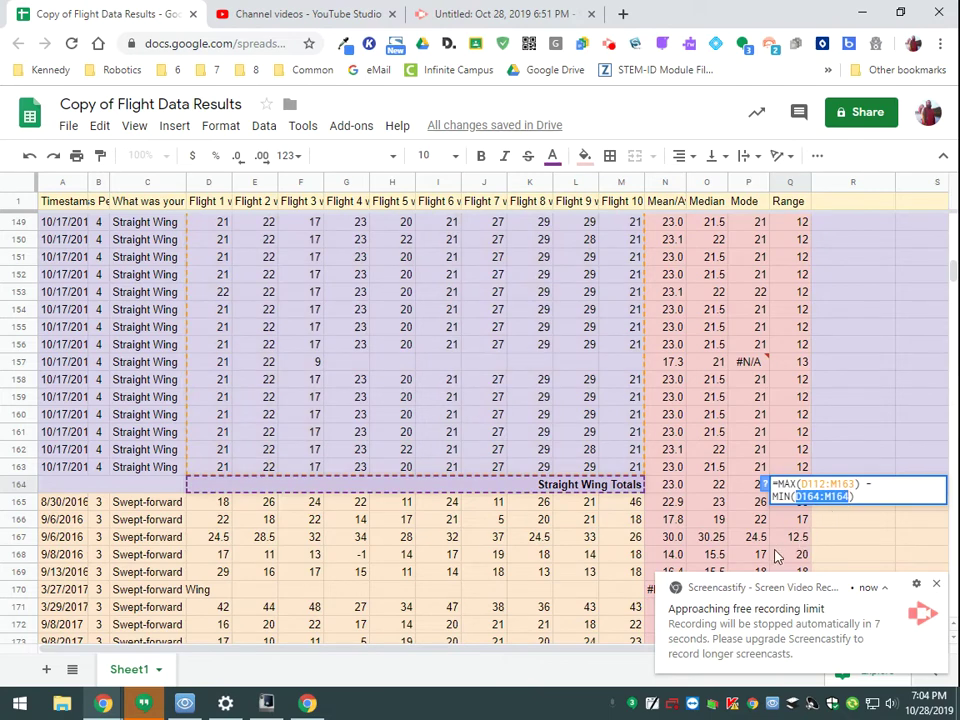
{"action": "type", "text": "D112:M163"}
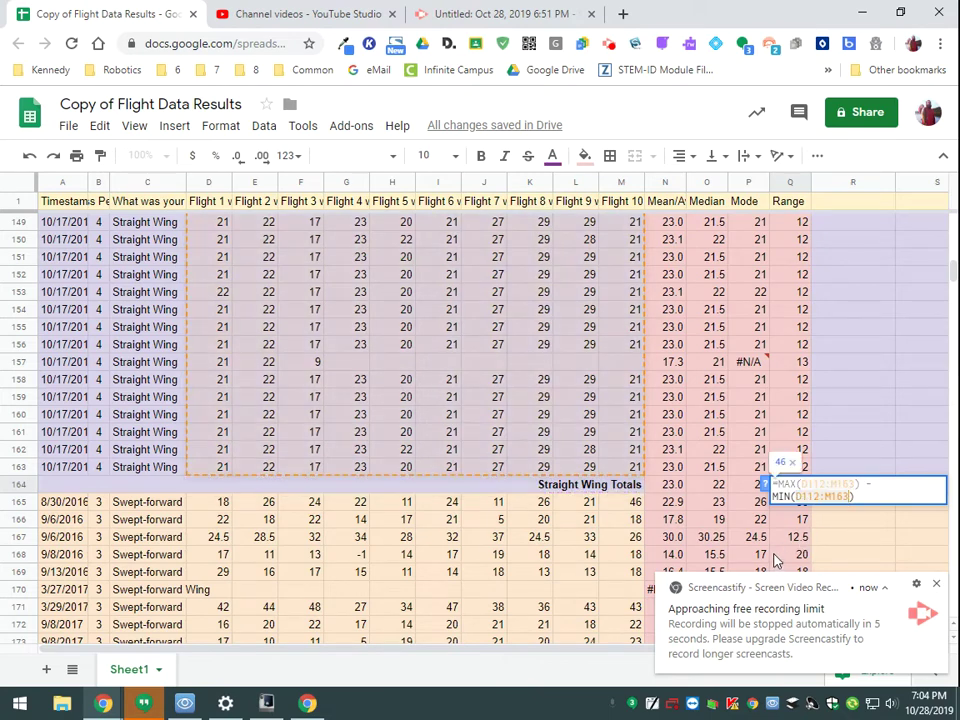
{"action": "key", "text": "Return"}
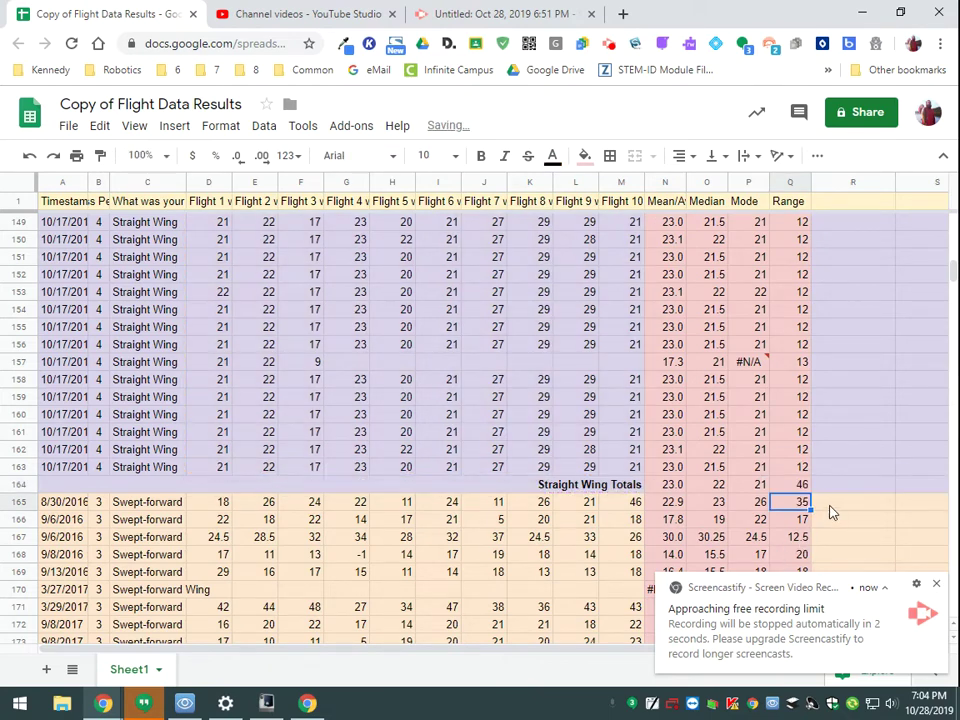